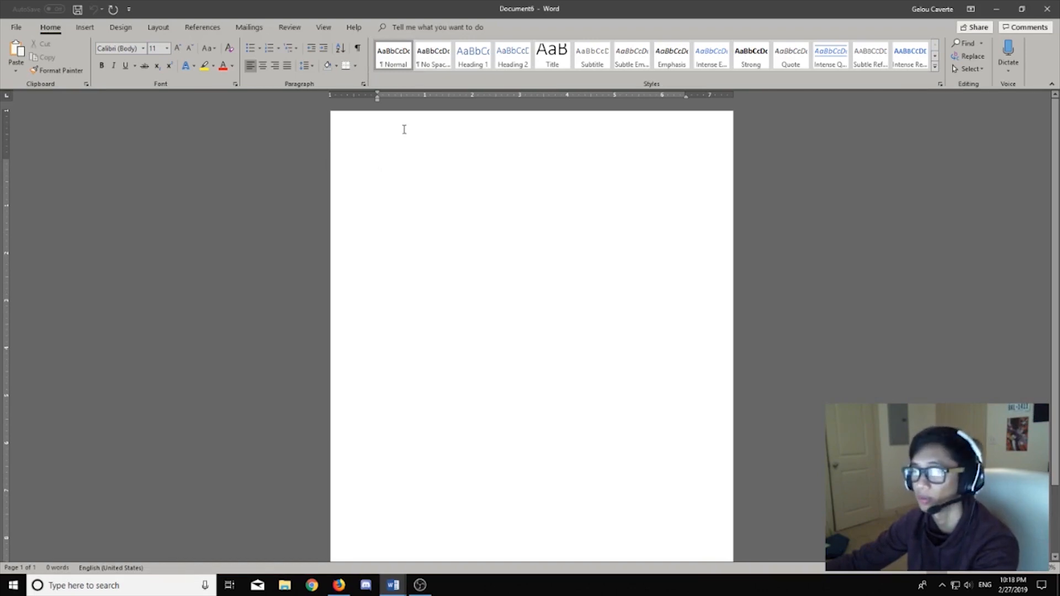
Step: Enable Different First Page and add a Plain Number 3 page number (1) at the header's top right
double_click(403, 129)
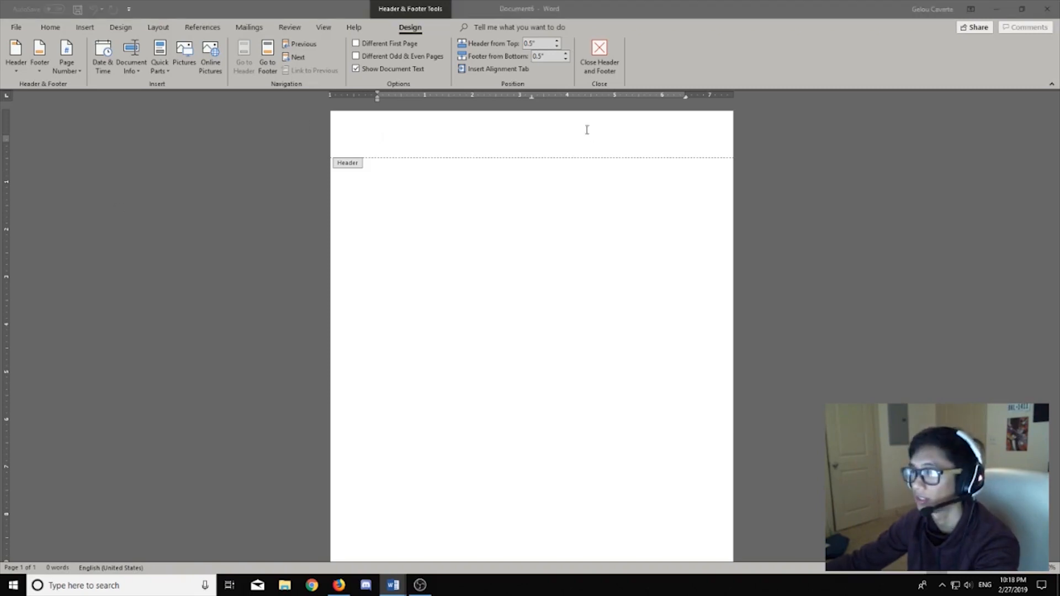
click(396, 44)
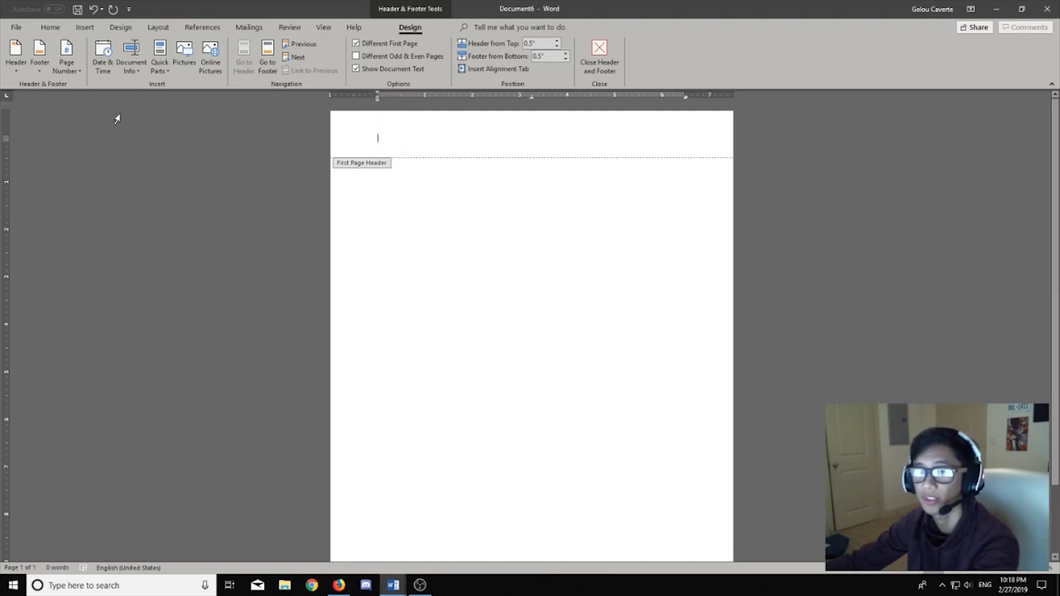
click(70, 68)
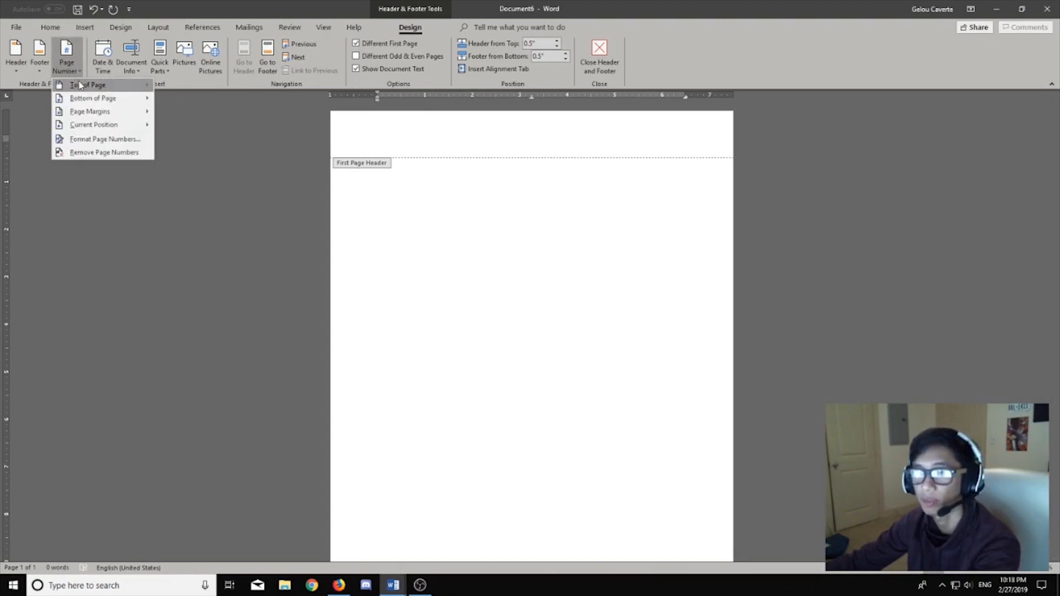
mouse_move(86, 86)
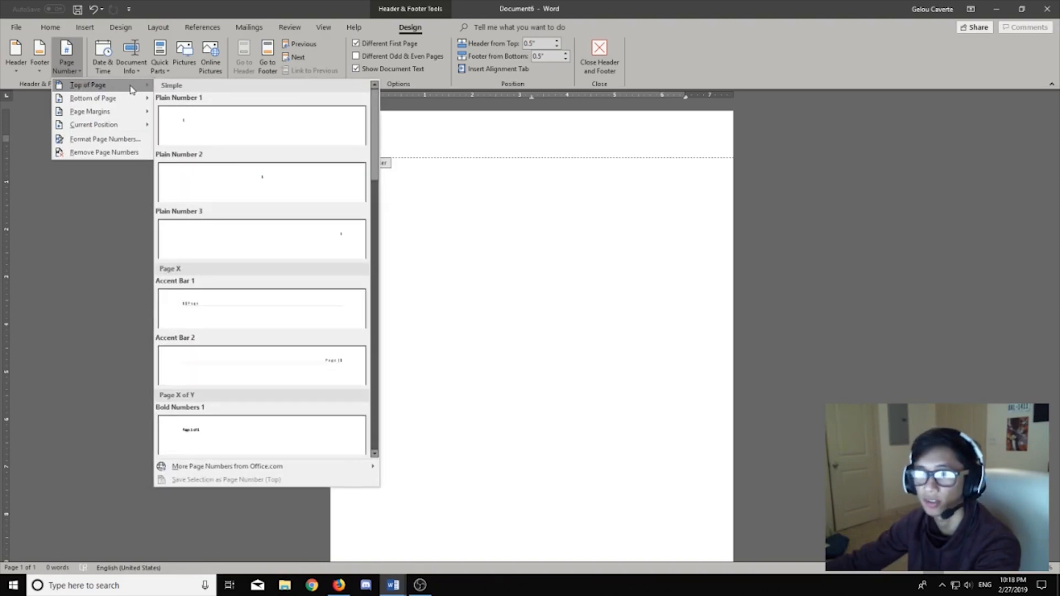
click(278, 235)
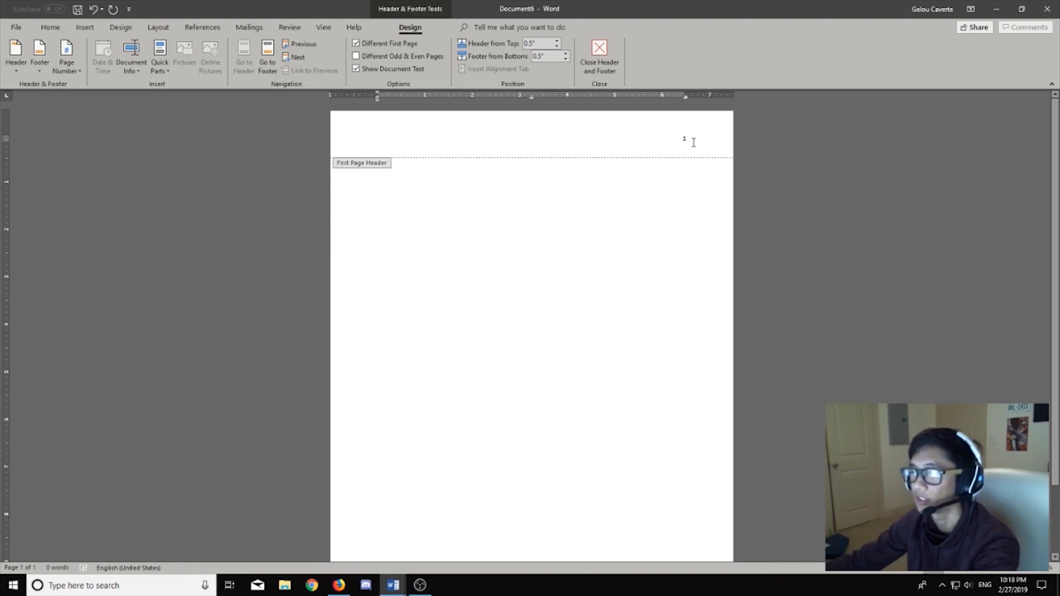
ctrl+scroll(693, 143, up, 2)
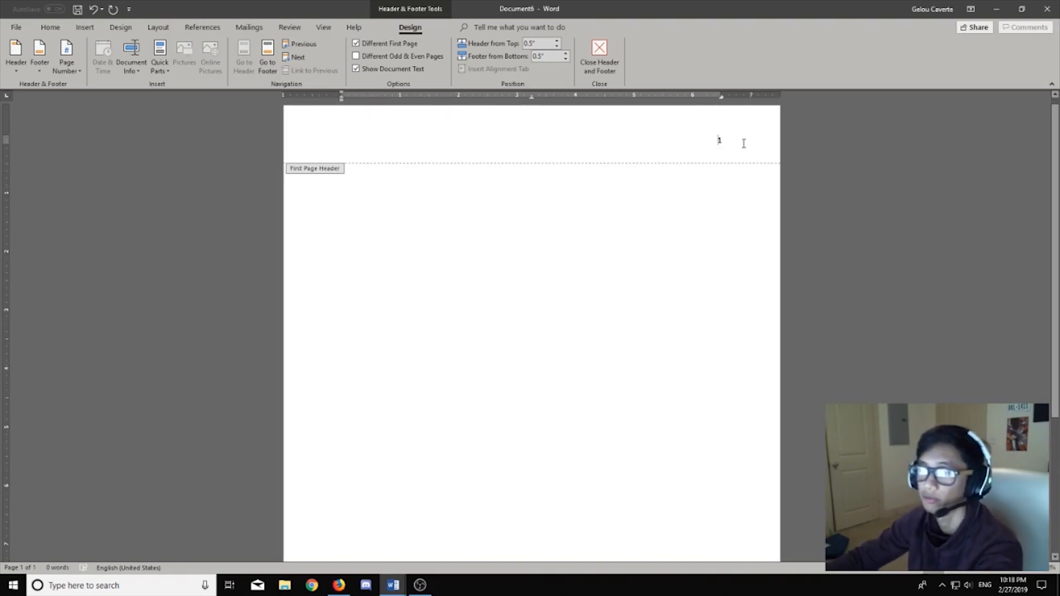
Step: Type 'Running head: RESEARCH PAPER' left-aligned in the first-page header, tabbing the page number to the right
text(Running head)
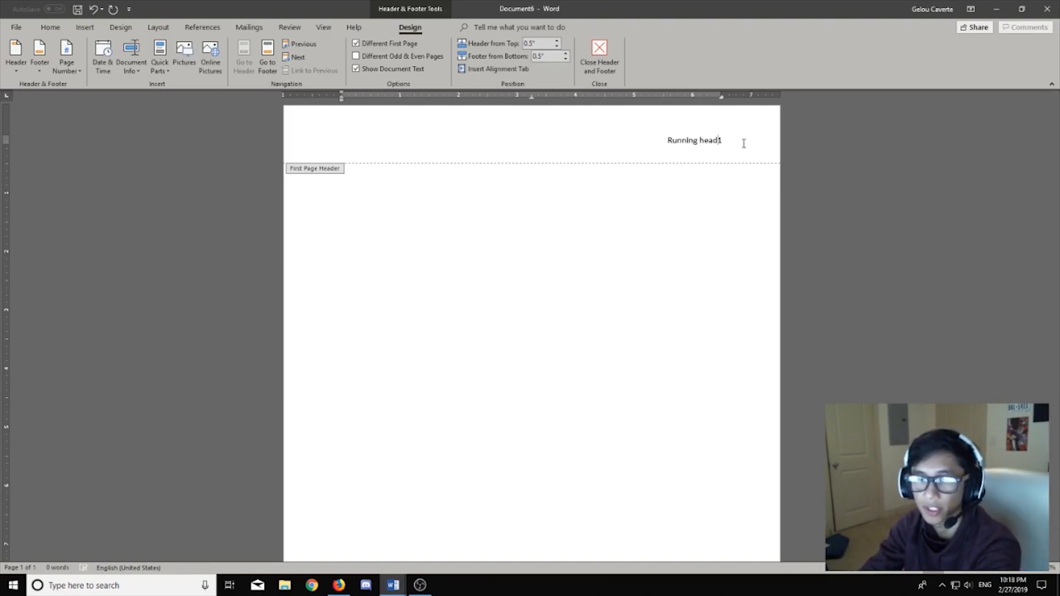
text(:)
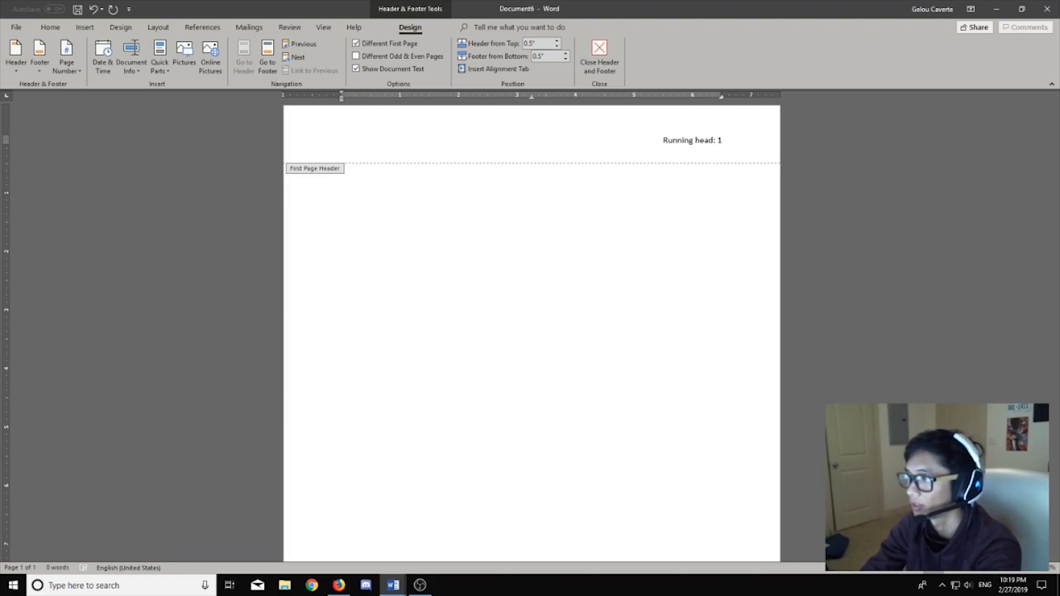
text(RESEARCH PAPER)
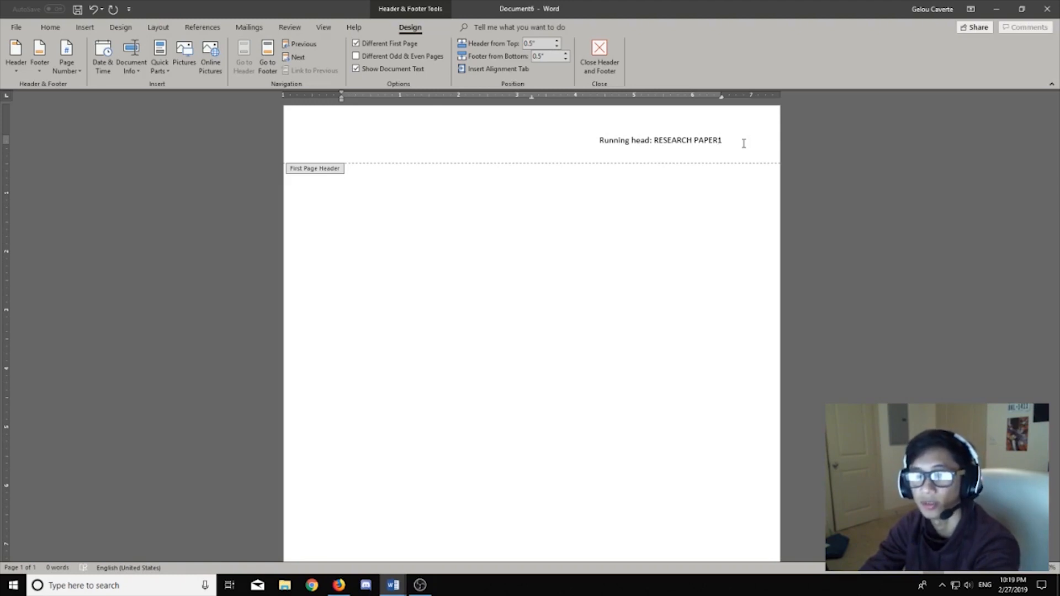
key(Tab)
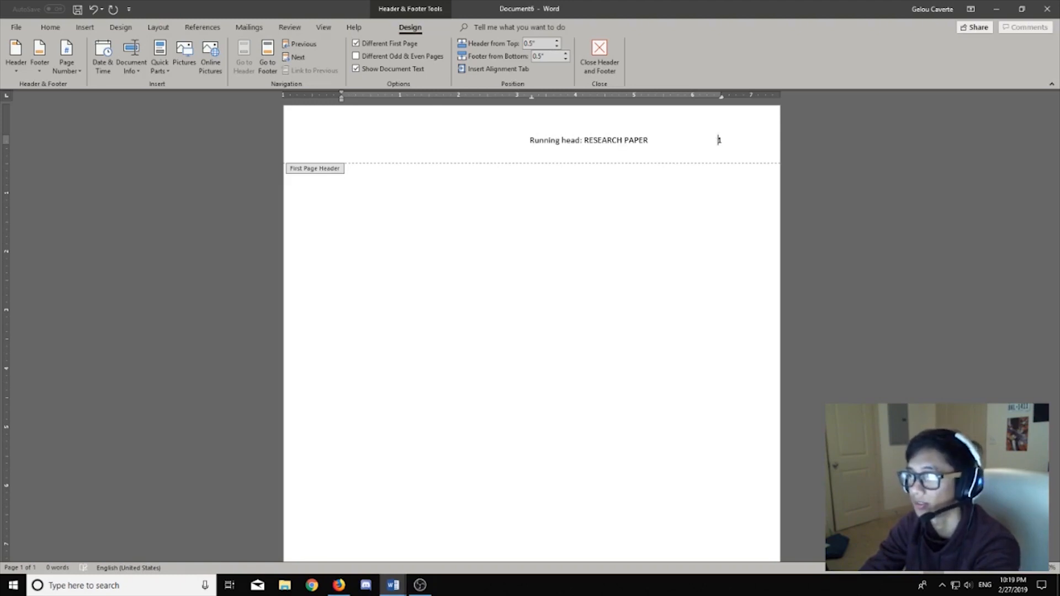
key(ctrl+l)
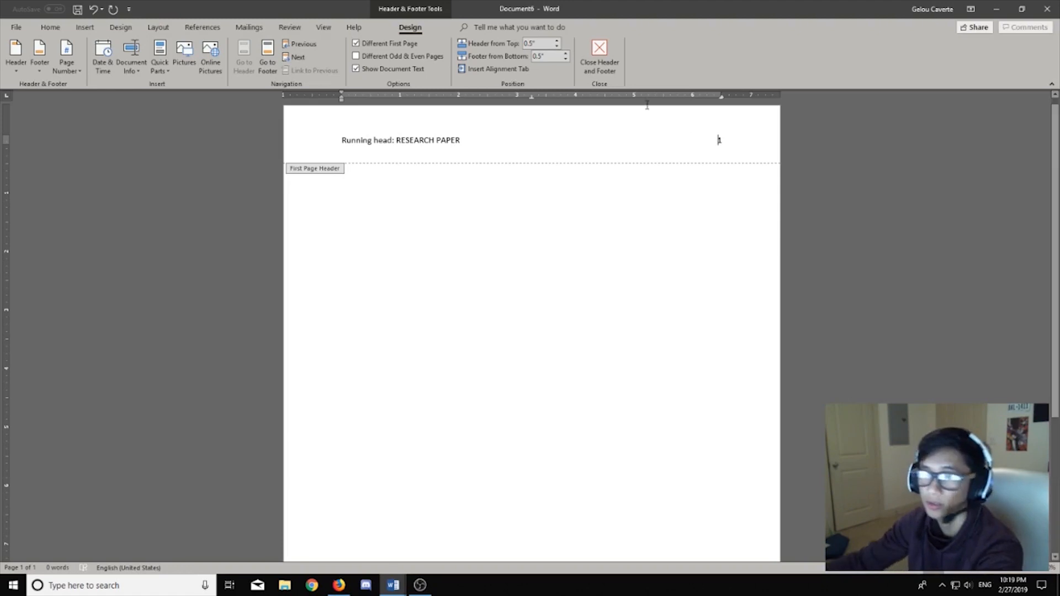
Step: Format all first-page header text as Times New Roman 12 pt, then close the header
click(329, 145)
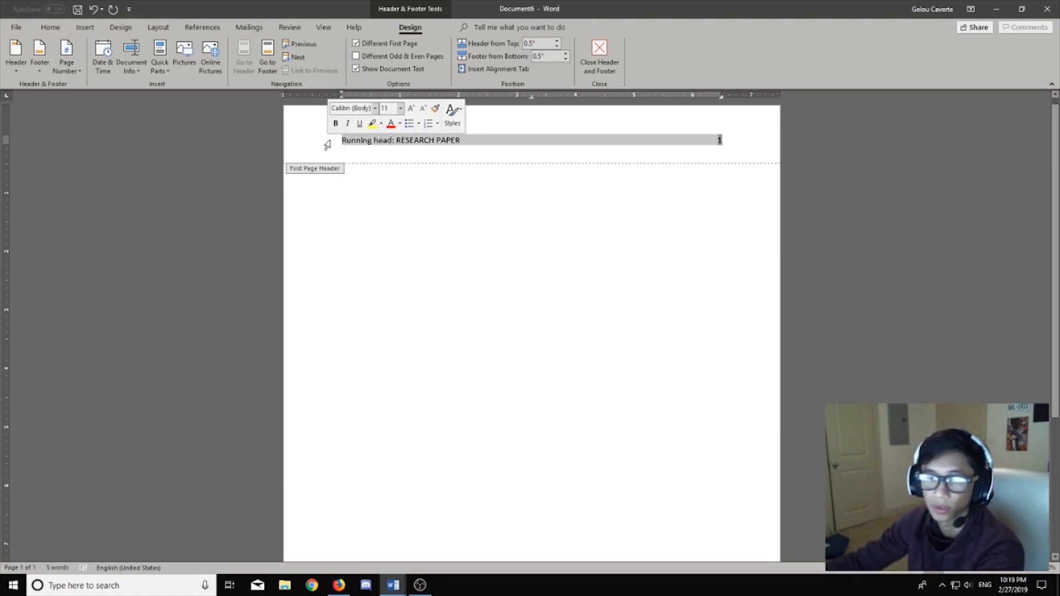
click(522, 154)
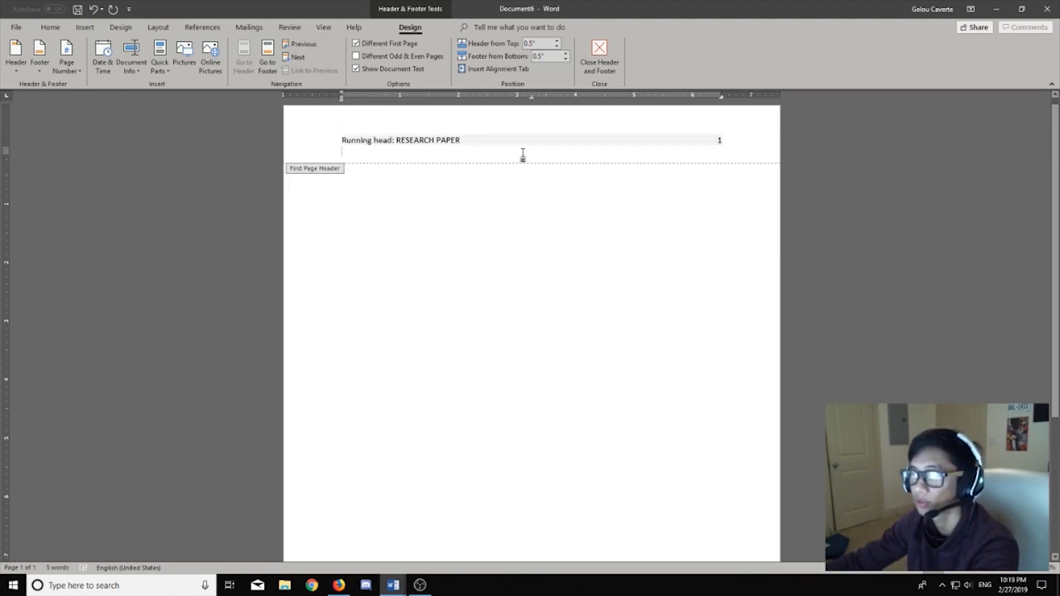
key(ctrl+a)
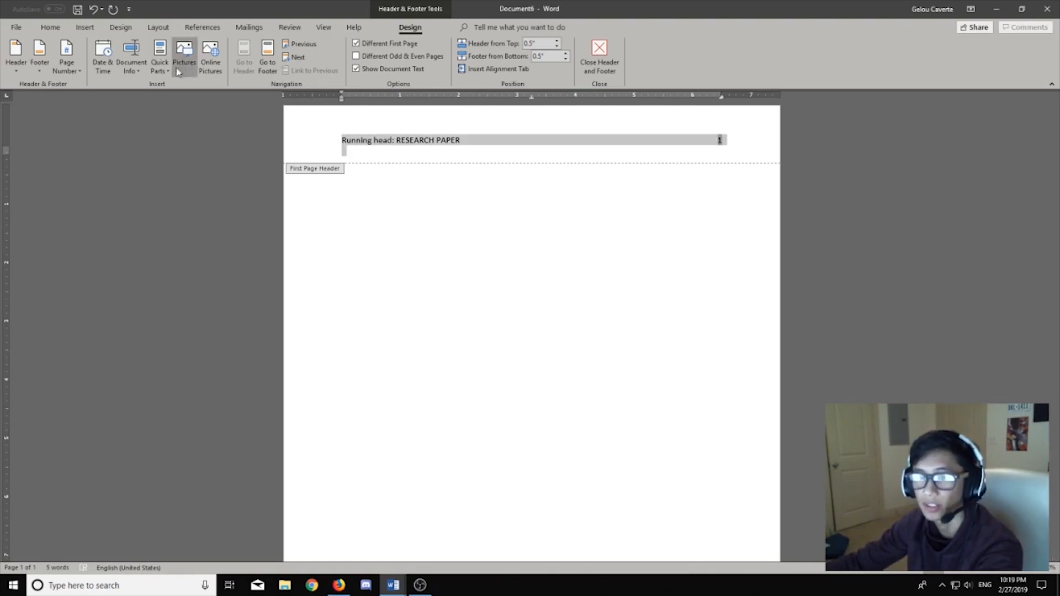
click(51, 27)
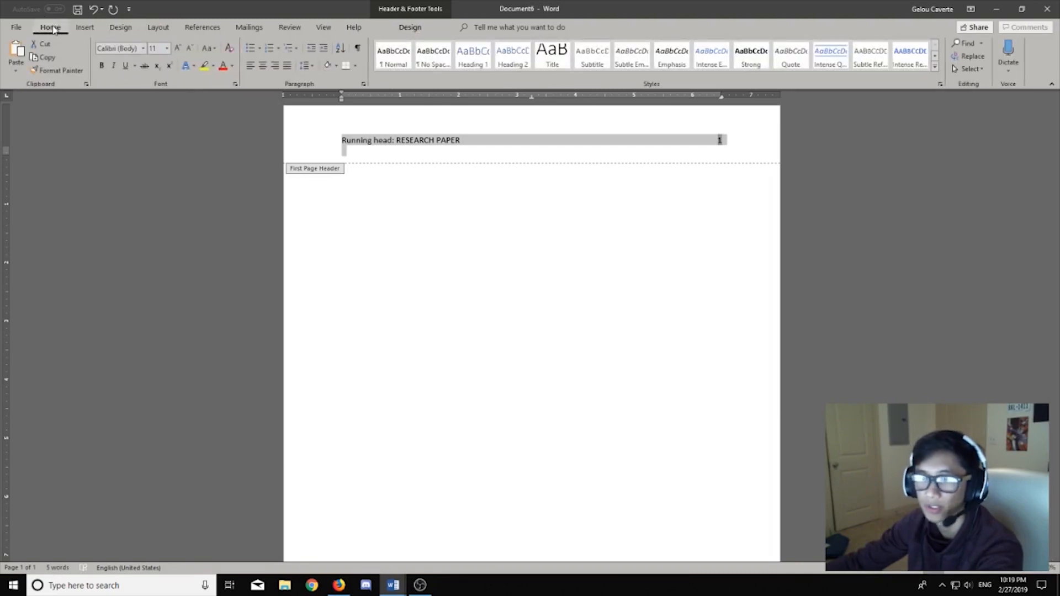
click(126, 48)
text(Times New Roman)
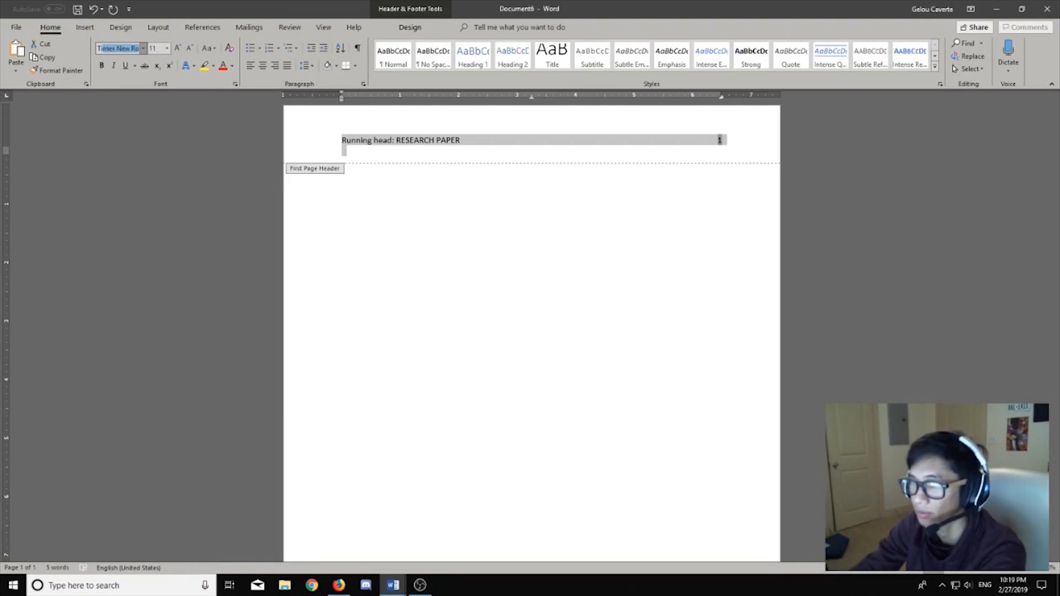
key(Return)
click(153, 48)
text(12)
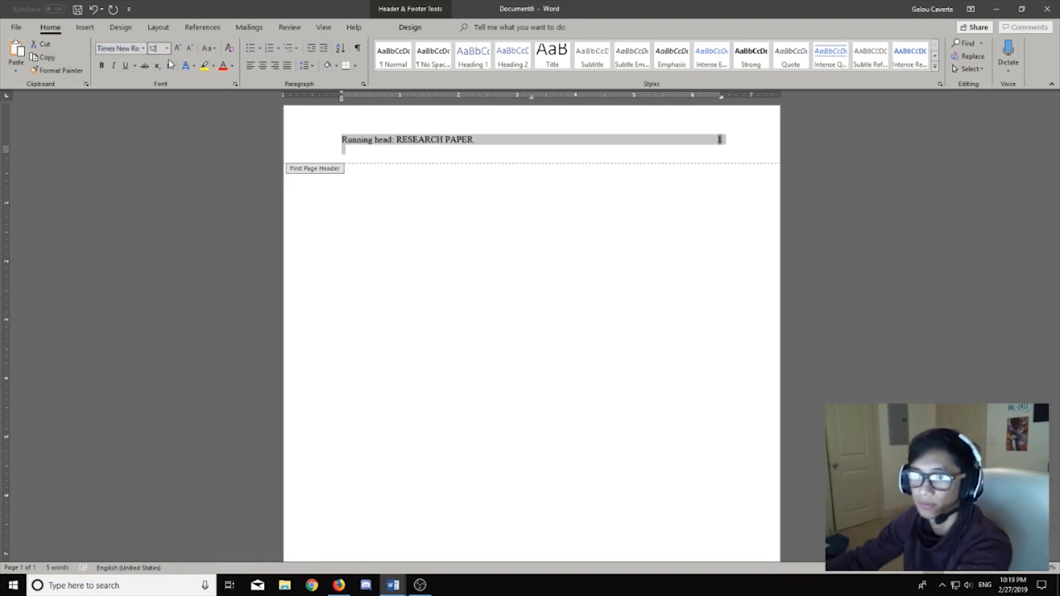
key(Return)
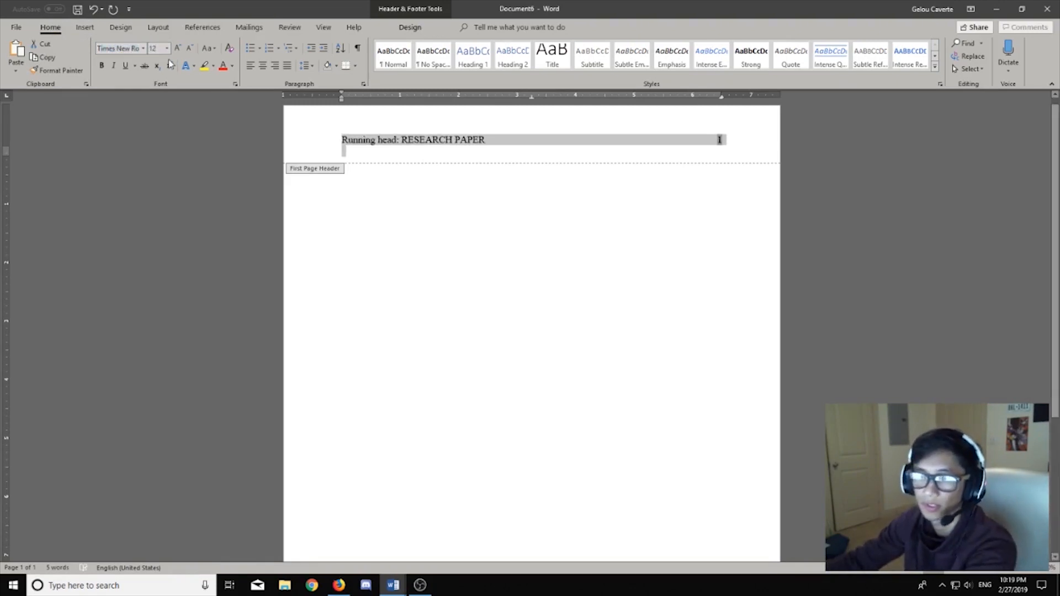
click(479, 154)
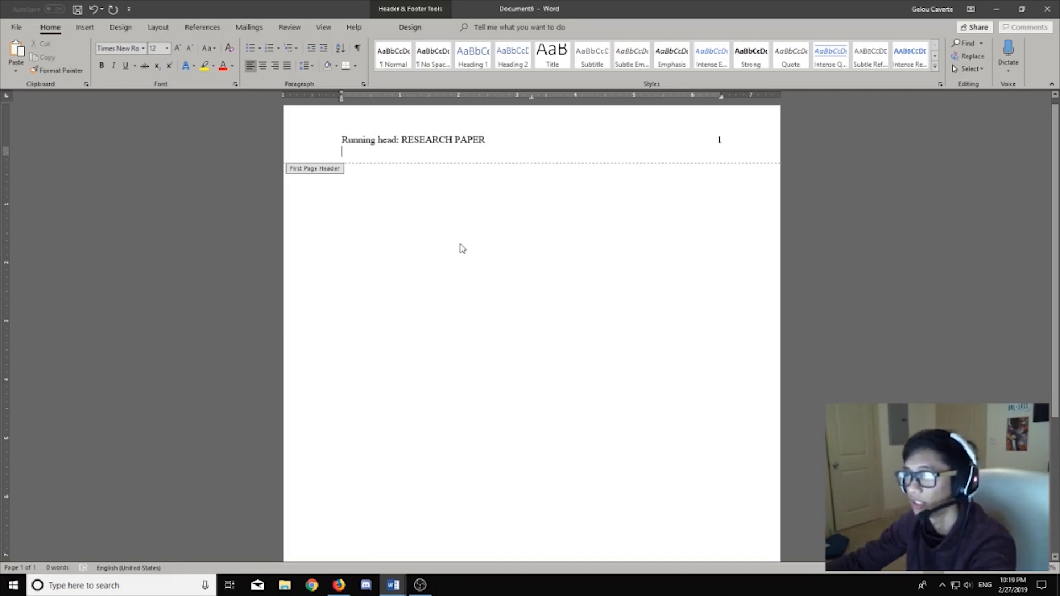
double_click(471, 183)
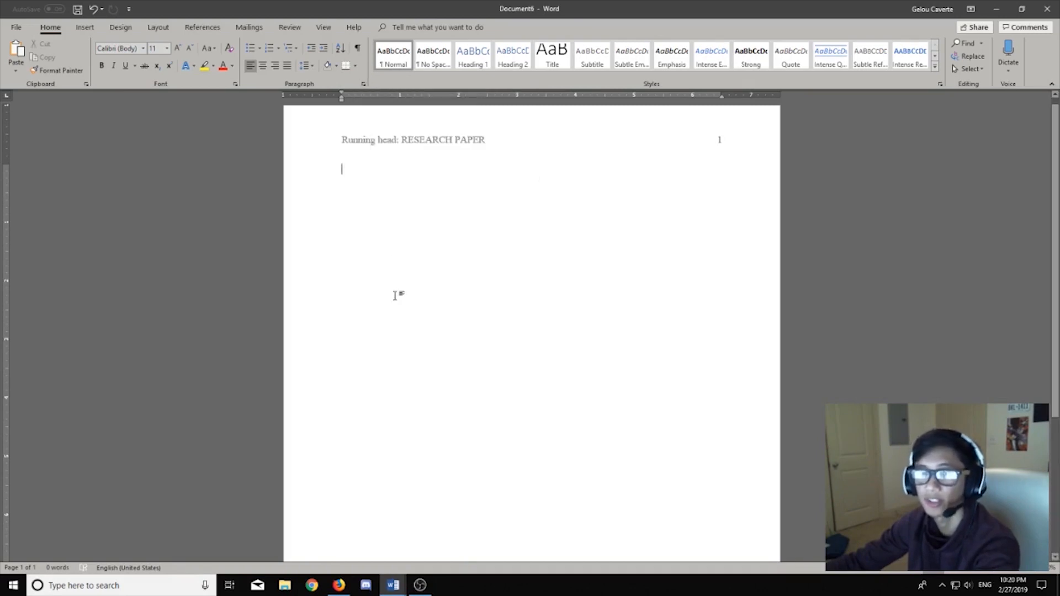
Step: Set the body's line spacing to Double in the Paragraph dialog
right_click(457, 273)
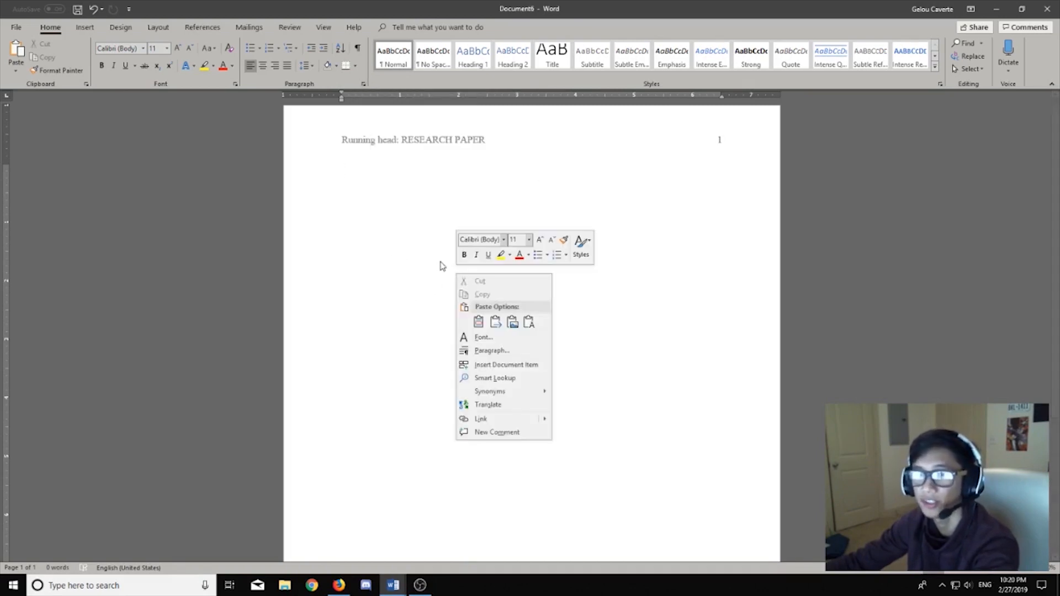
click(493, 352)
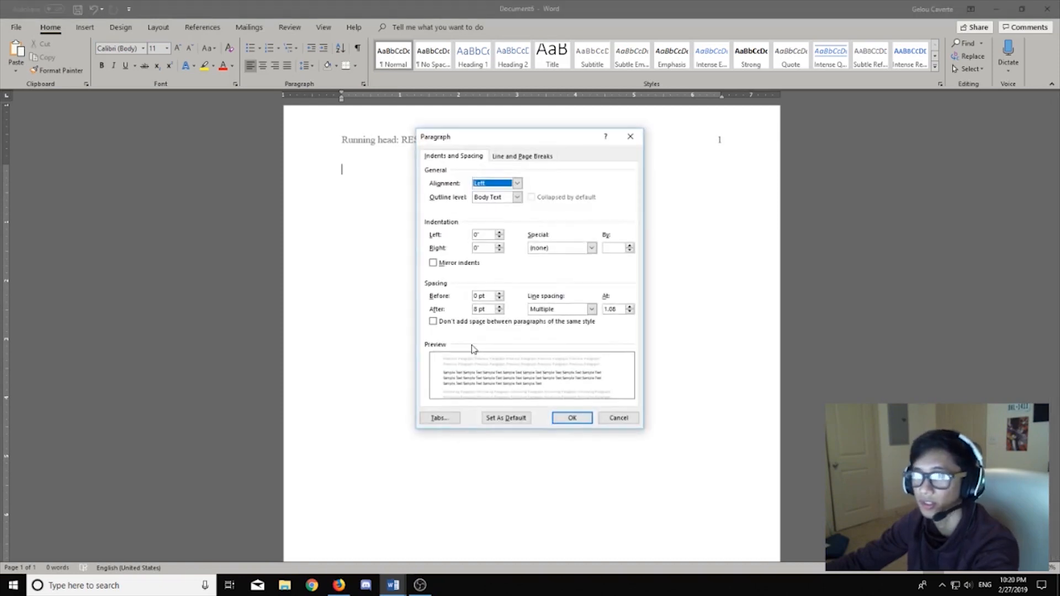
click(562, 310)
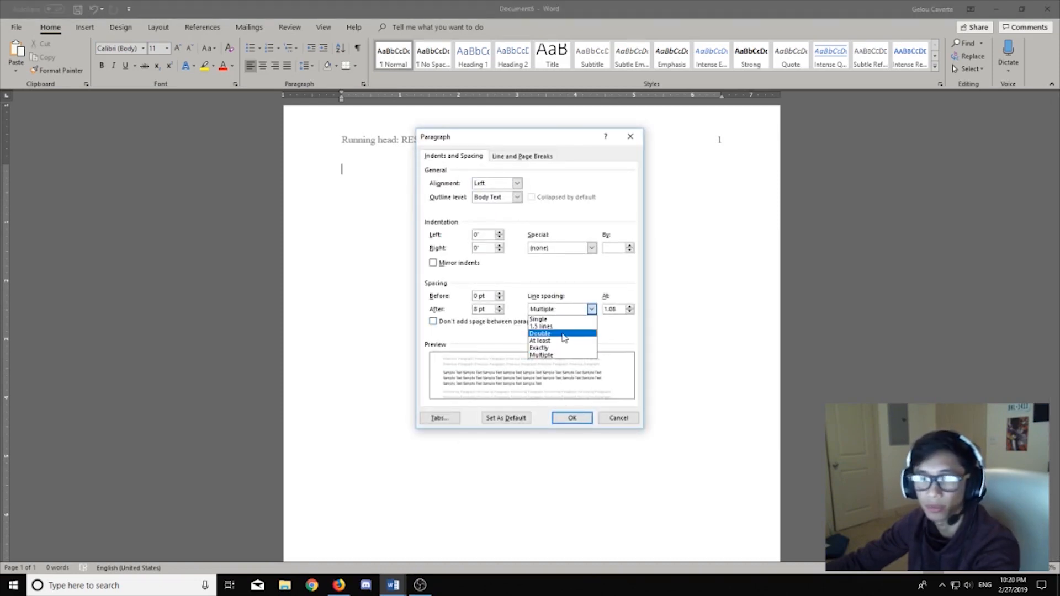
click(563, 334)
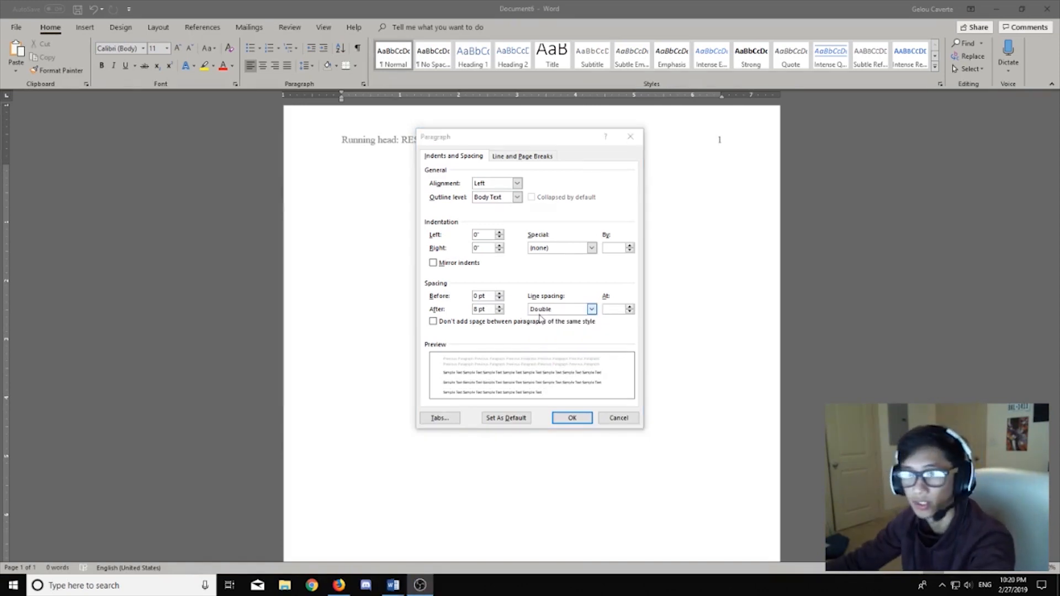
click(571, 419)
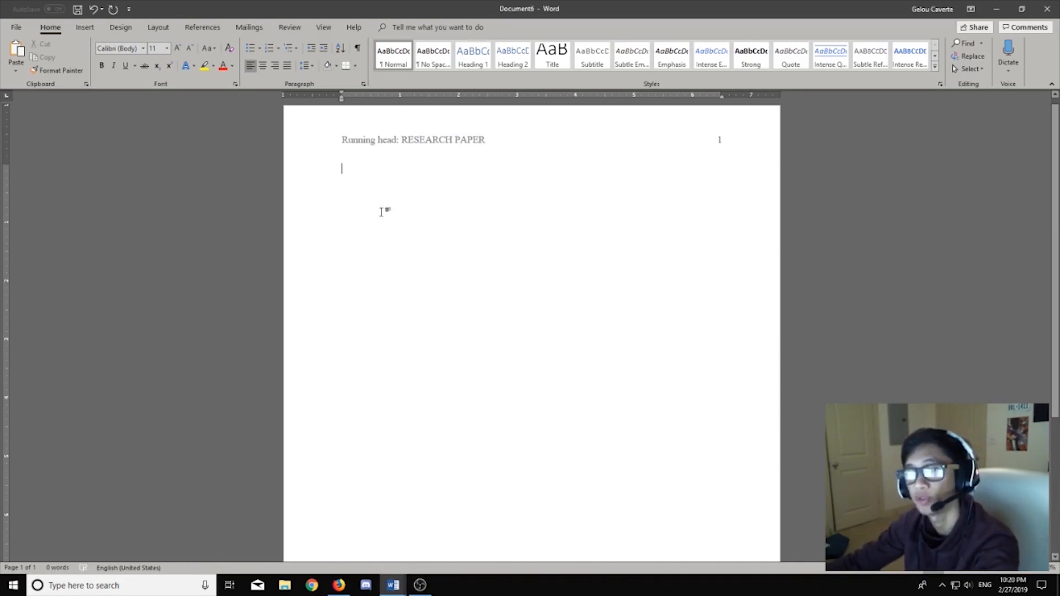
Step: Set the body typing font to Times New Roman, 12 pt
click(124, 48)
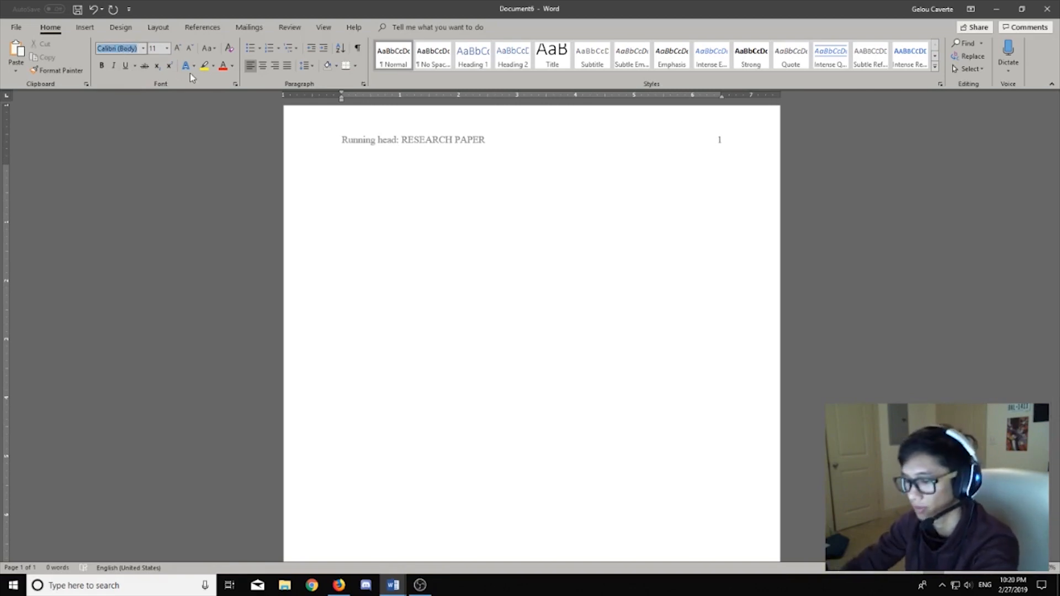
text(Times New Roman)
key(Return)
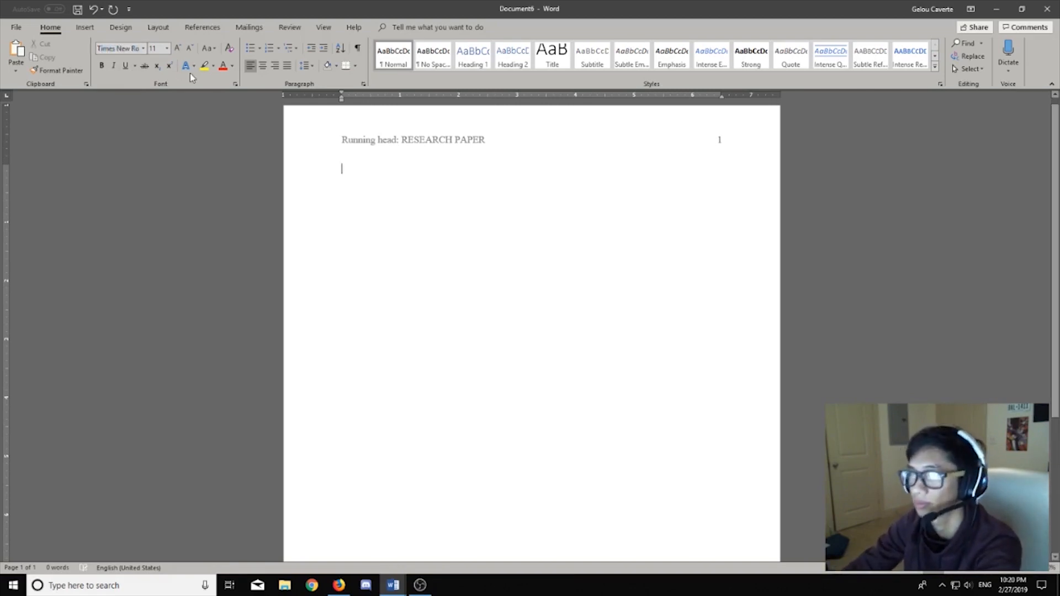
click(155, 49)
text(12)
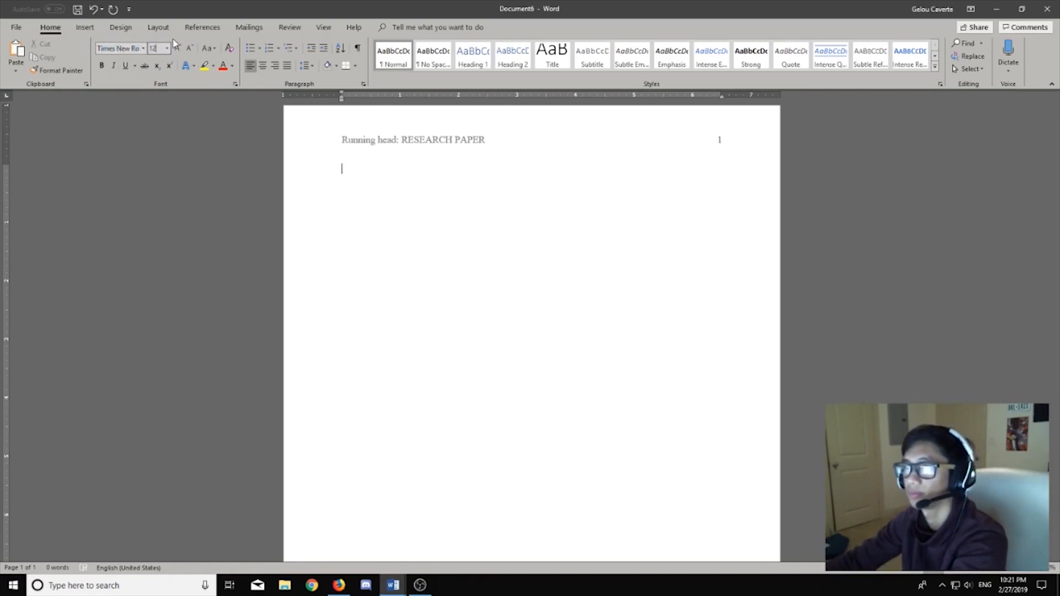
key(Return)
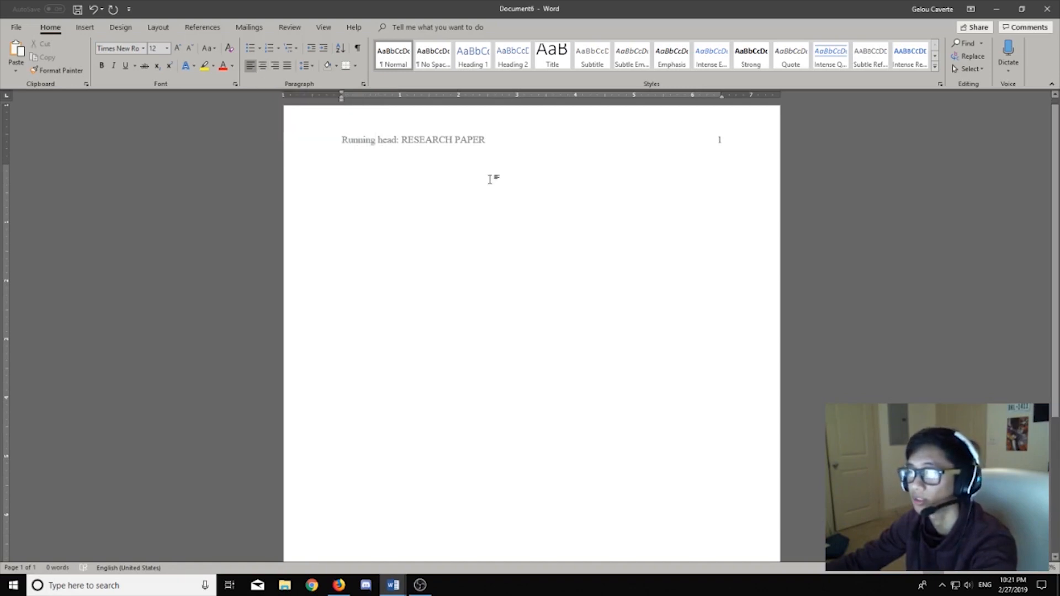
Step: Center the first body line and add empty lines to push the caret toward mid-page
key(ctrl+e)
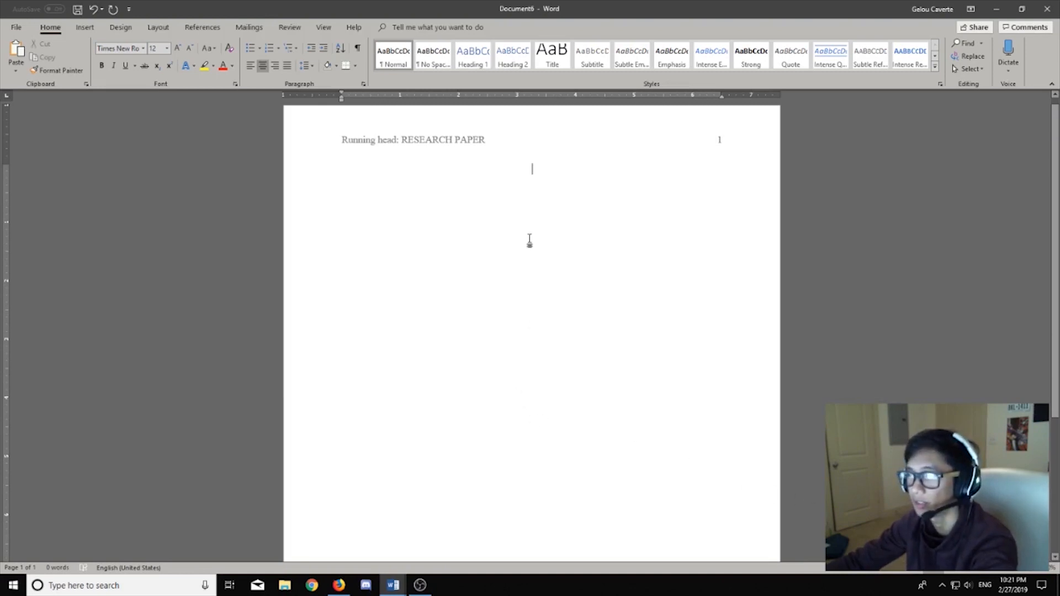
scroll(529, 241, down, 6)
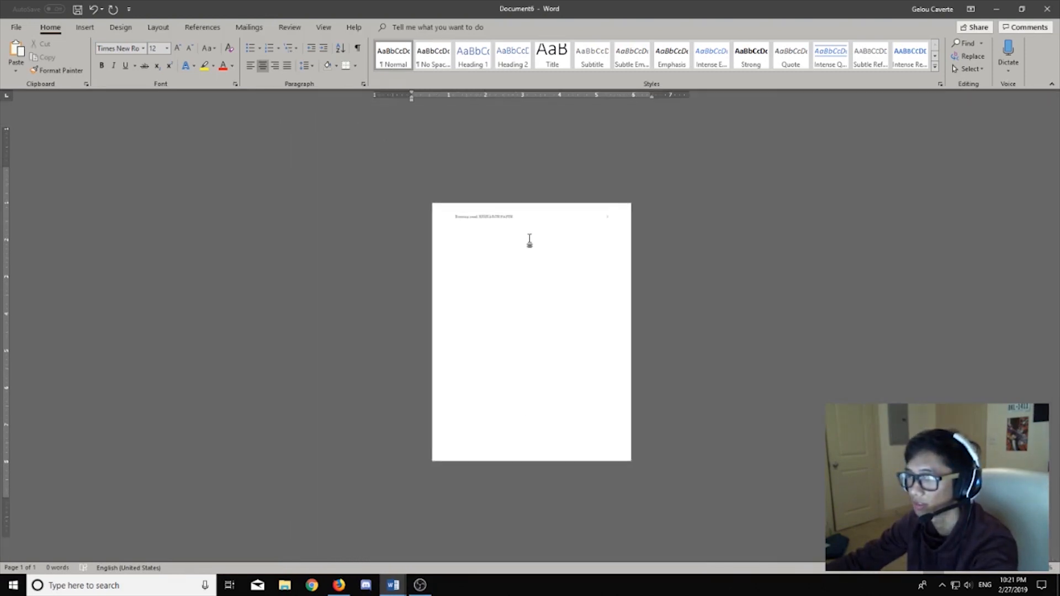
scroll(530, 241, up, 1)
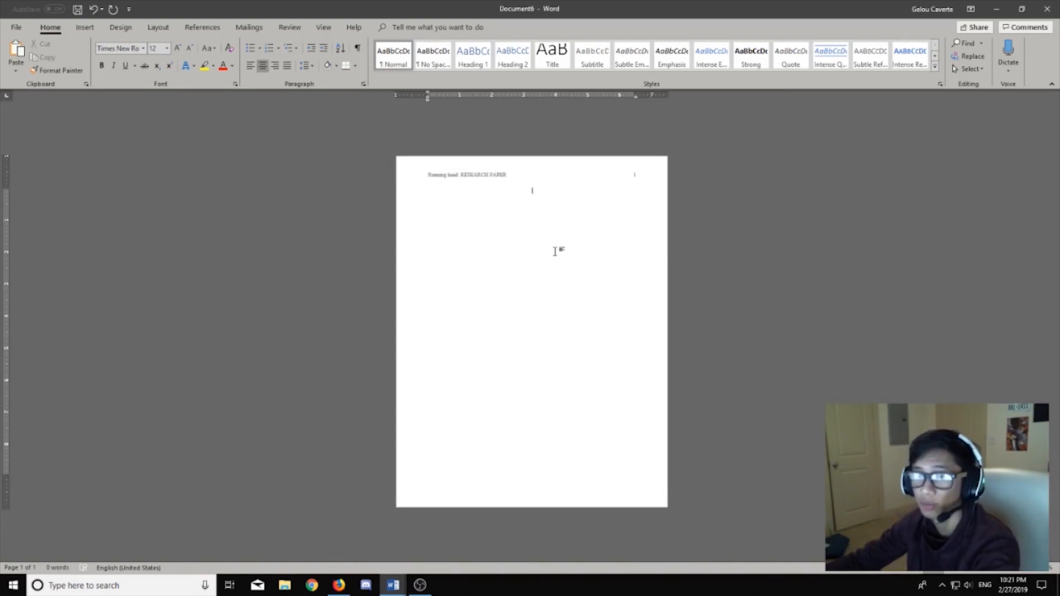
key(Return)
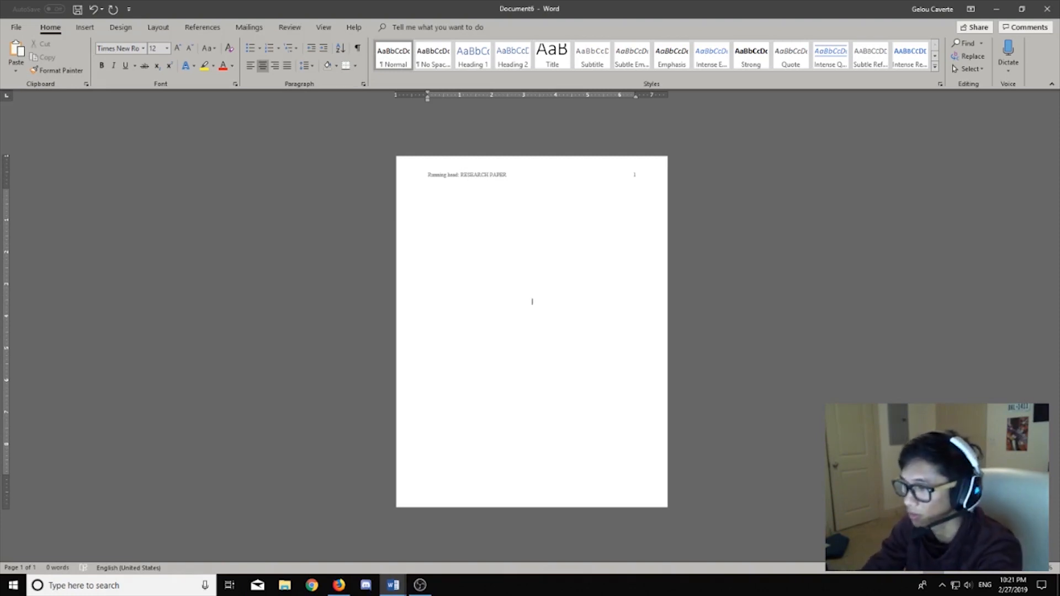
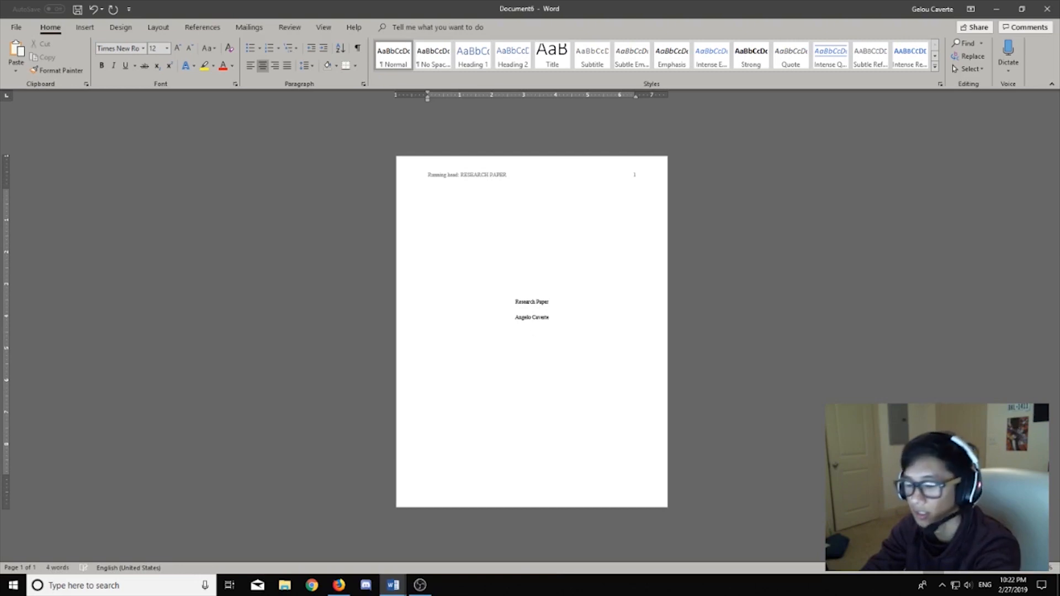
Step: Type 'Research Paper', the author's name and 'Hallmark University' centred, then insert a page break
key(Return)
text(Hallmark)
text(University)
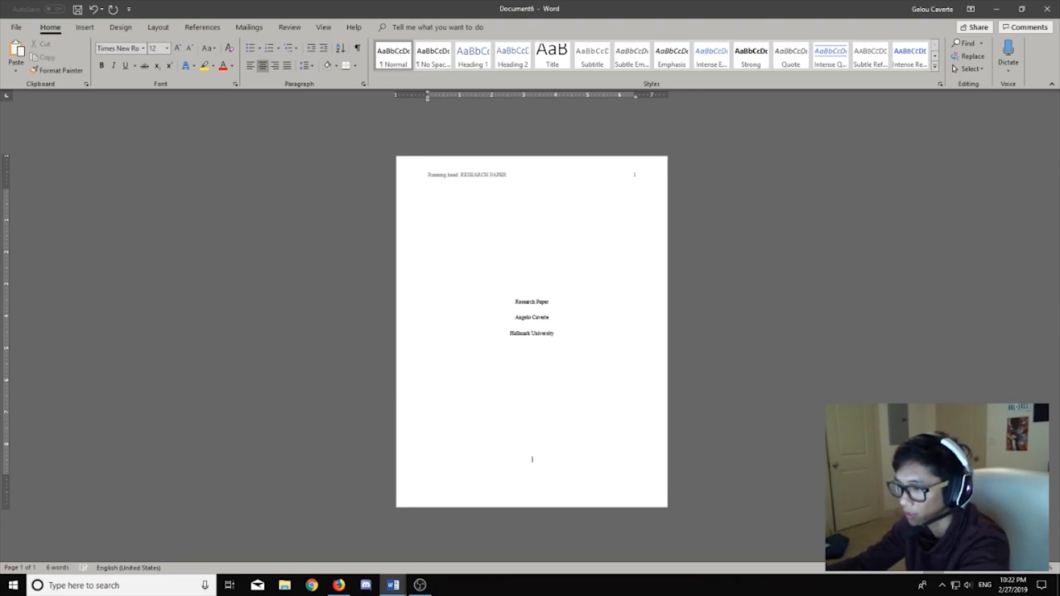
key(ctrl+Return)
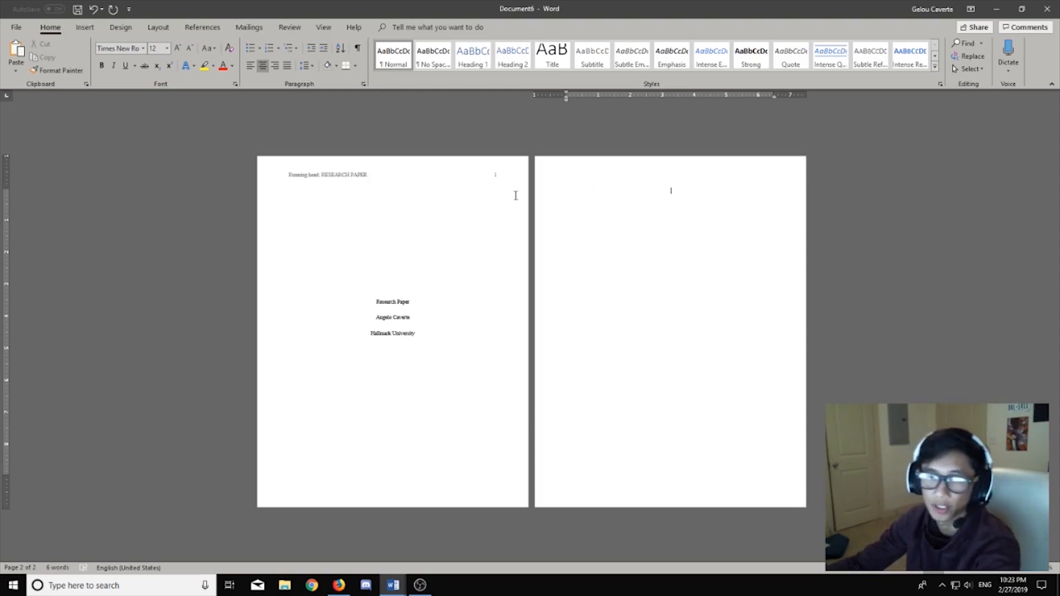
Step: Add a Plain Number 3 page number to the page 2 header, with 'RESEARCH PAPER' tabbed to its left
scroll(641, 206, up, 4)
scroll(646, 213, up, 2)
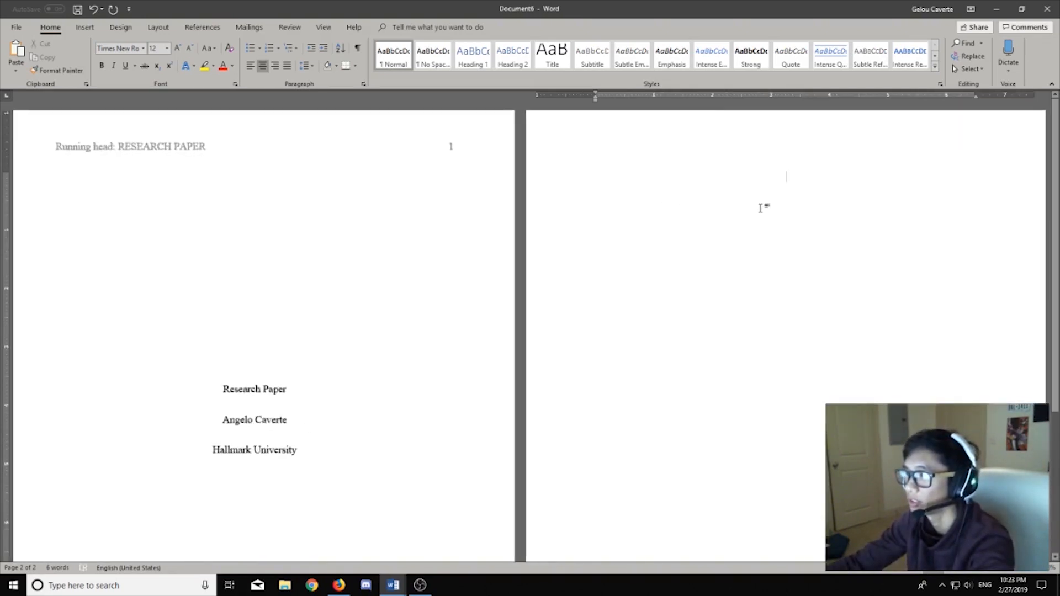
double_click(518, 142)
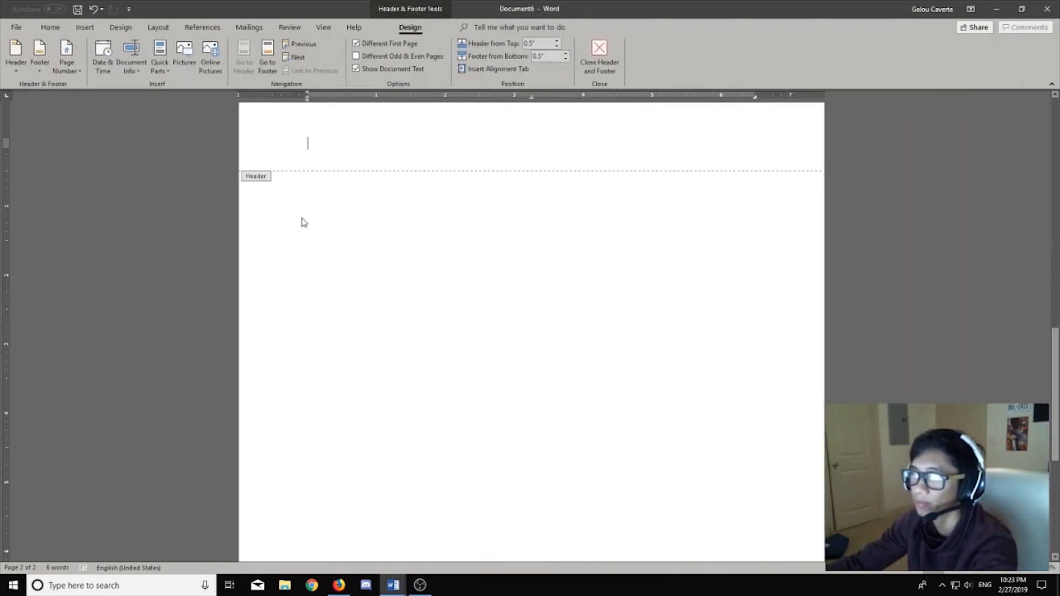
click(76, 75)
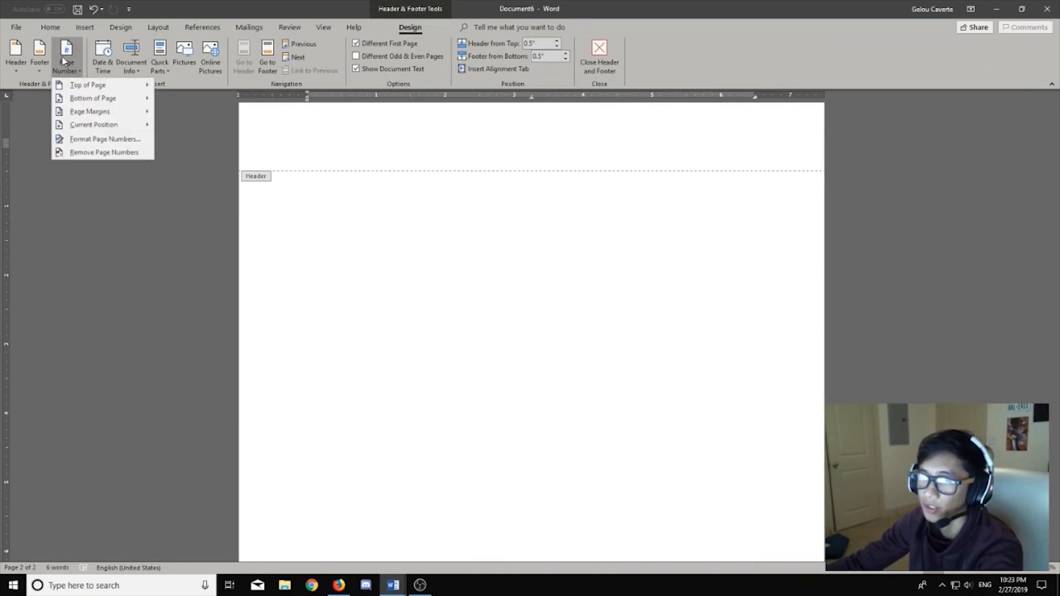
mouse_move(66, 84)
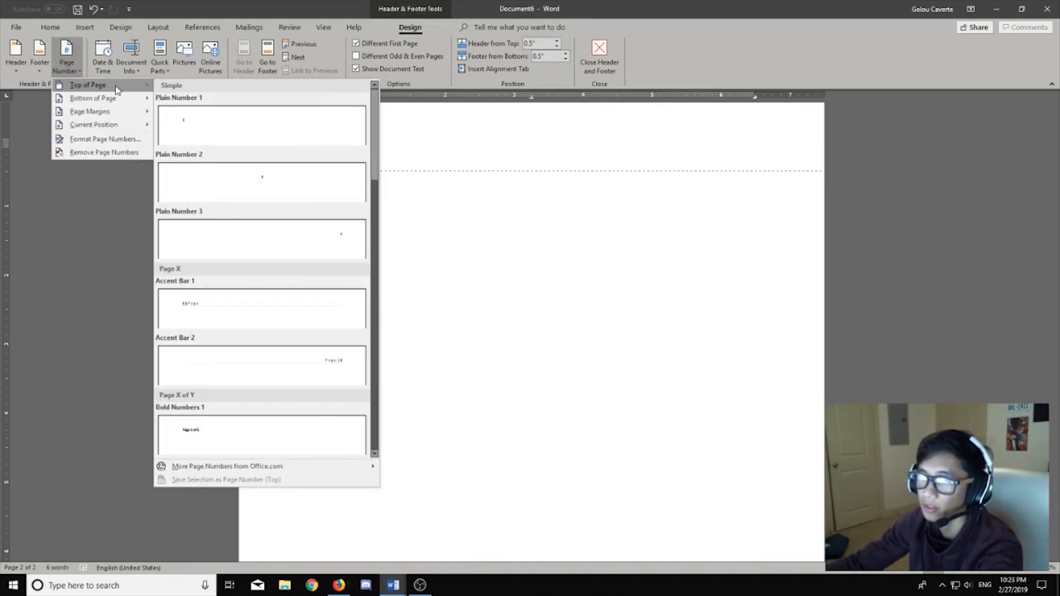
click(297, 227)
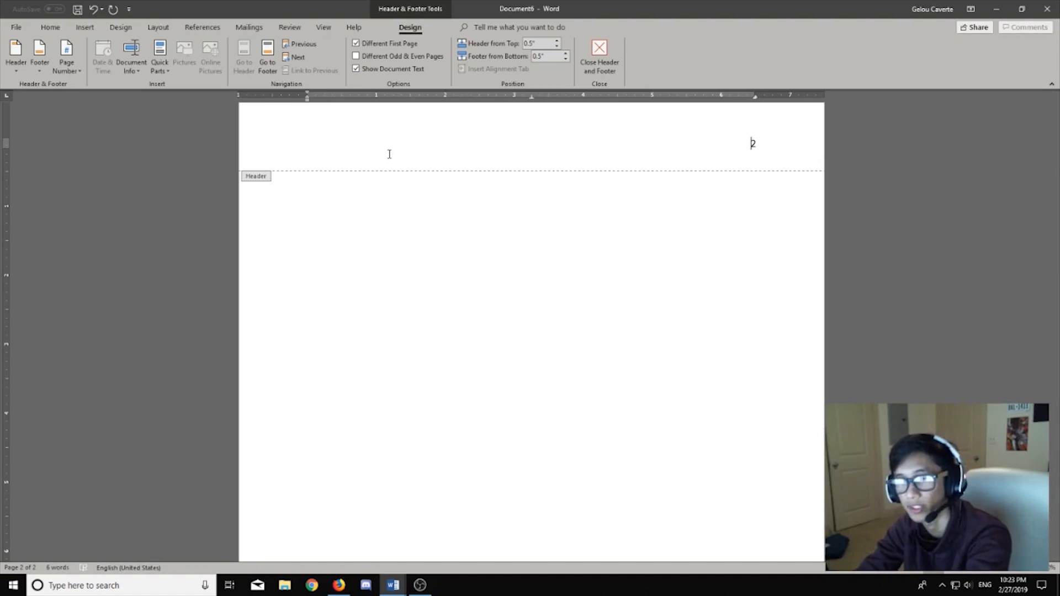
text(RESEARCH PAP)
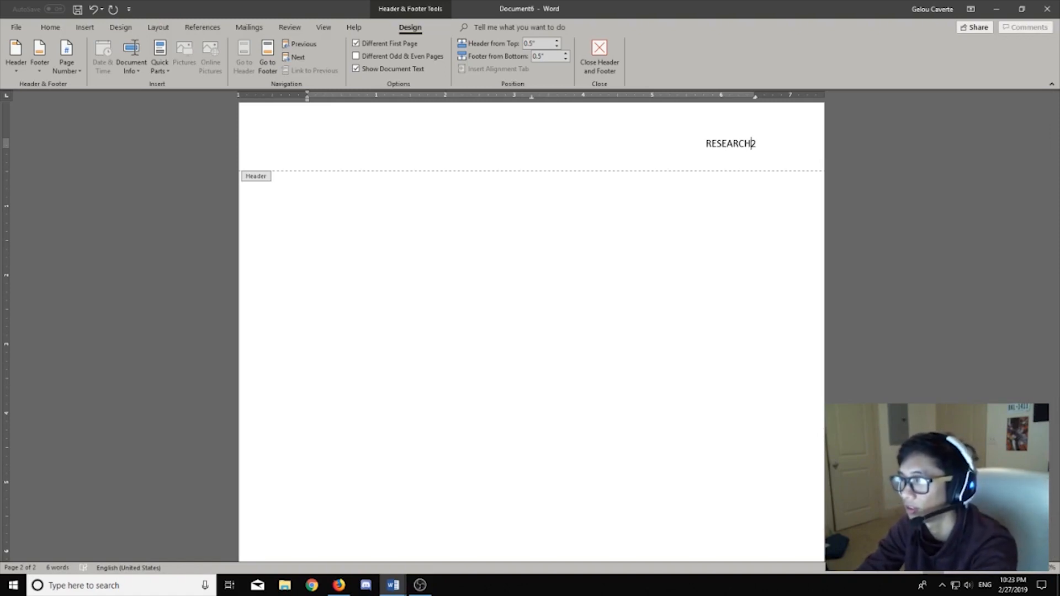
text(ER)
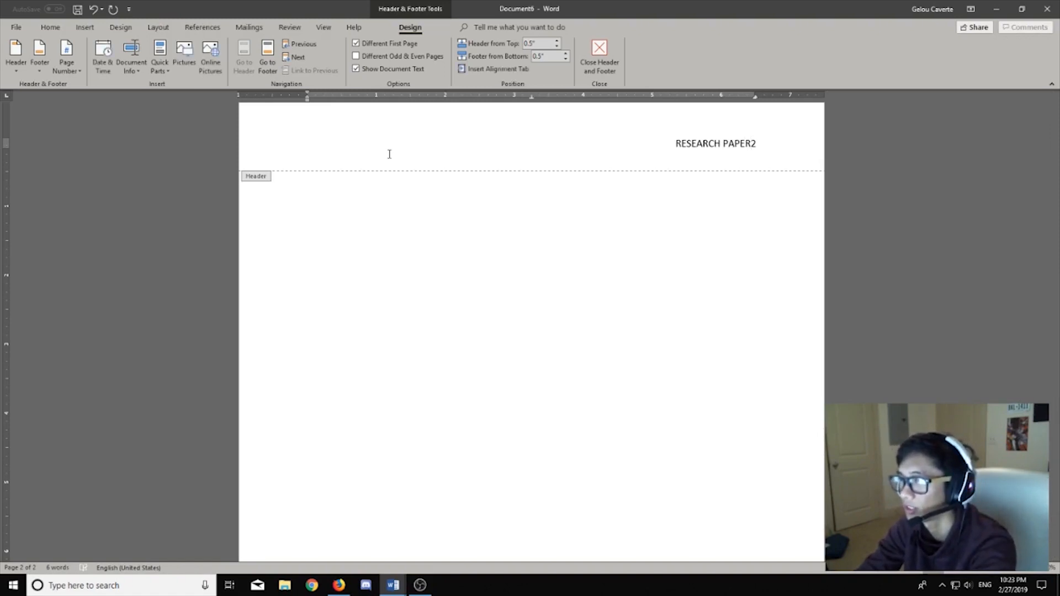
key(Tab)
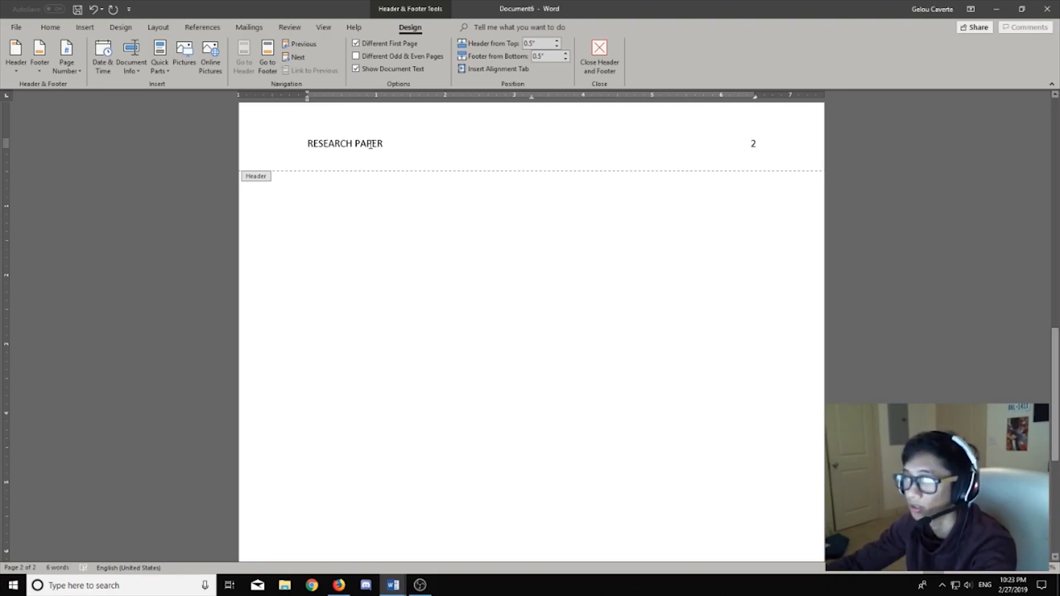
Step: Format the whole page 2 header as Times New Roman 12, then return to the body
key(ctrl+a)
click(50, 27)
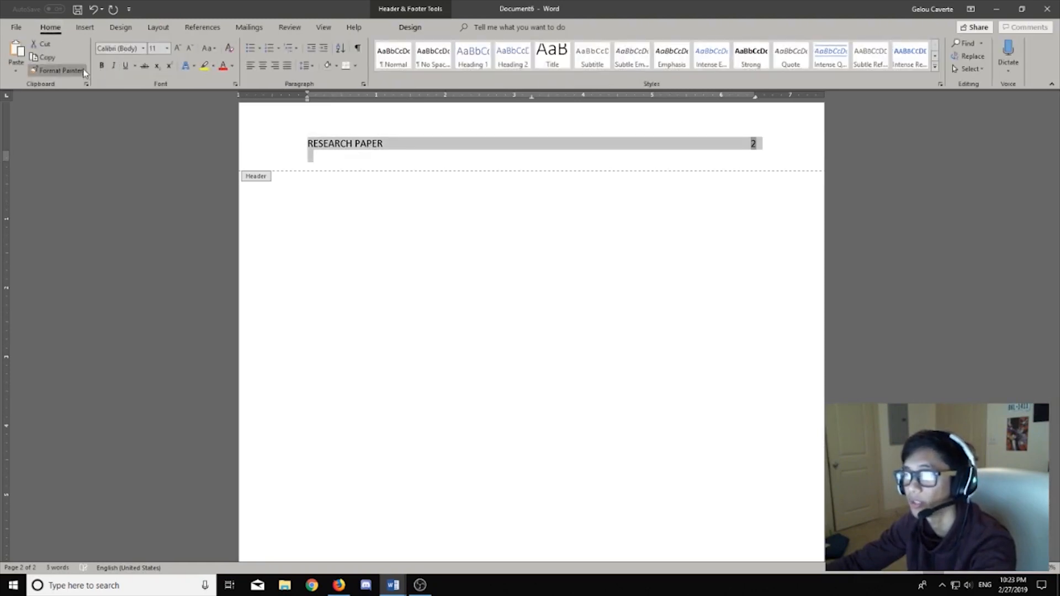
click(124, 48)
text(Times New Roman)
key(Return)
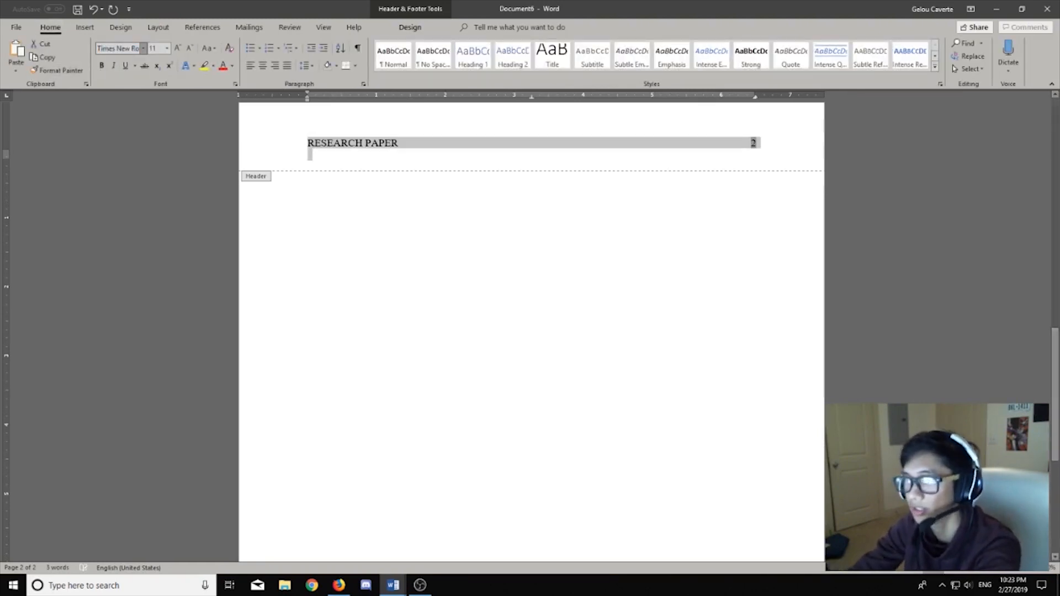
click(155, 48)
text(12)
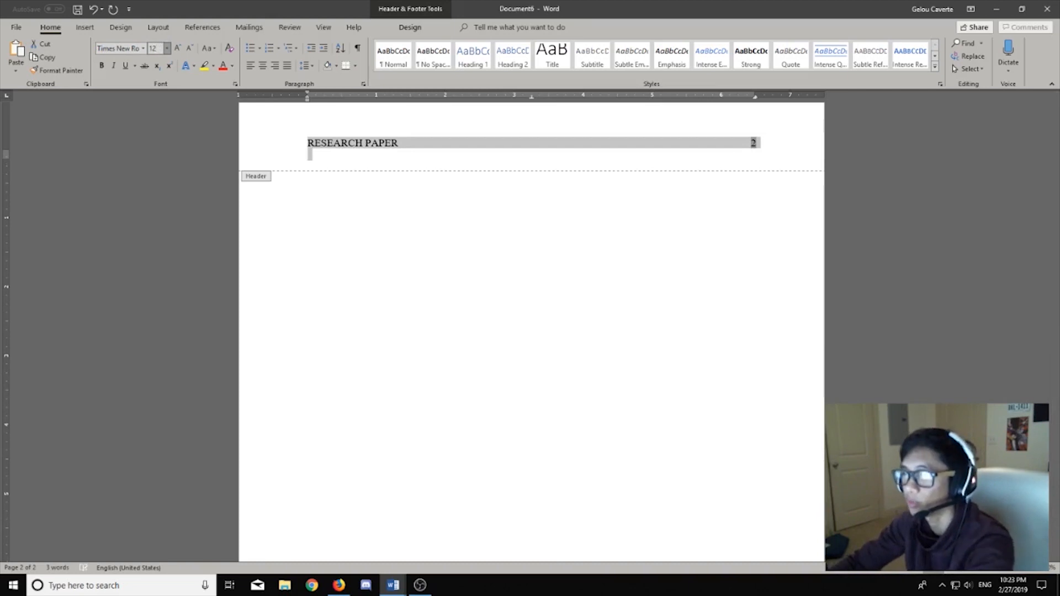
key(Return)
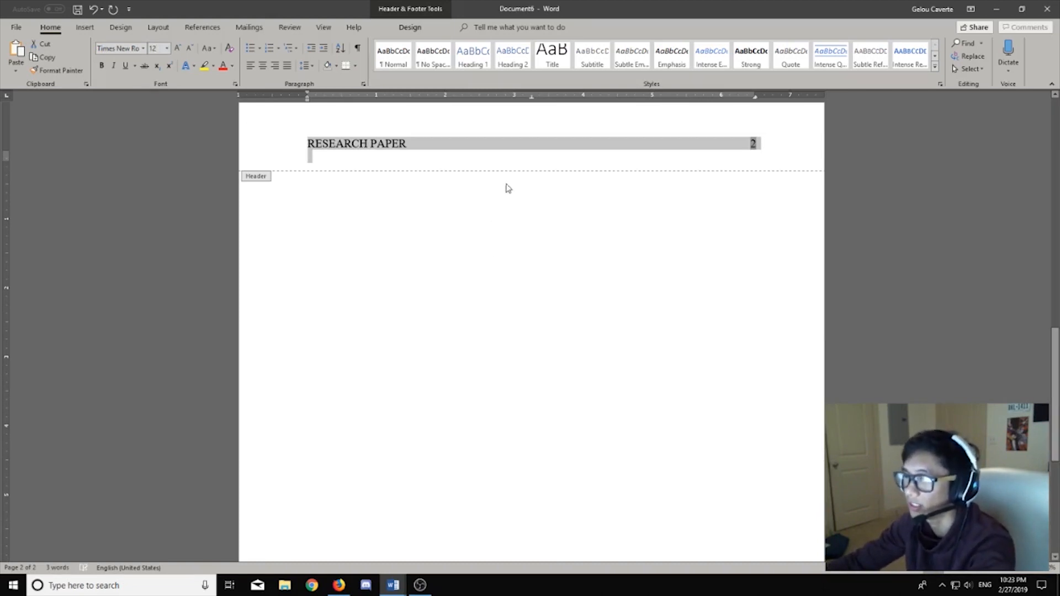
click(518, 163)
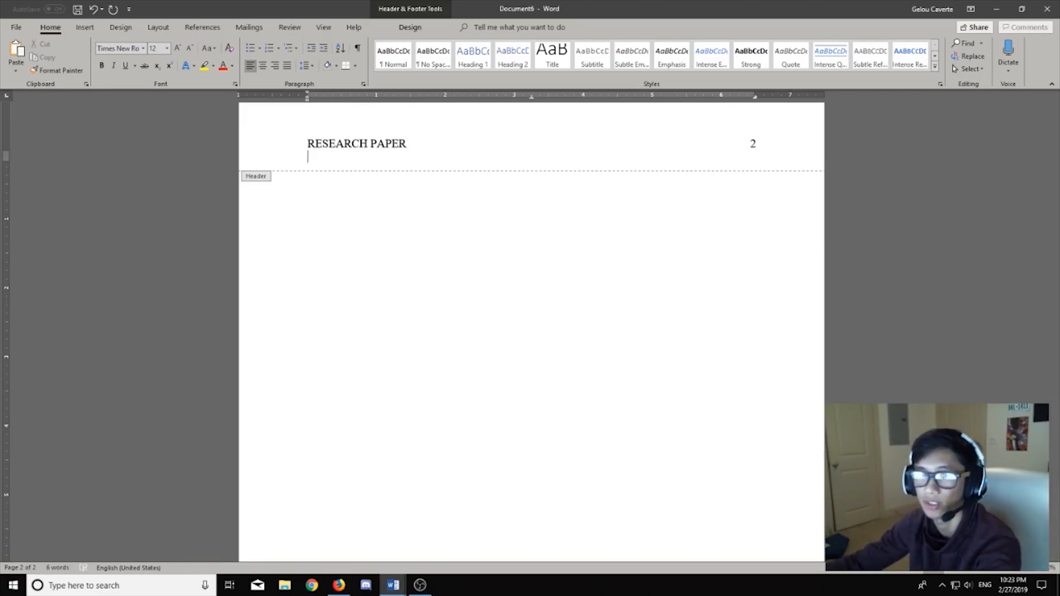
double_click(444, 206)
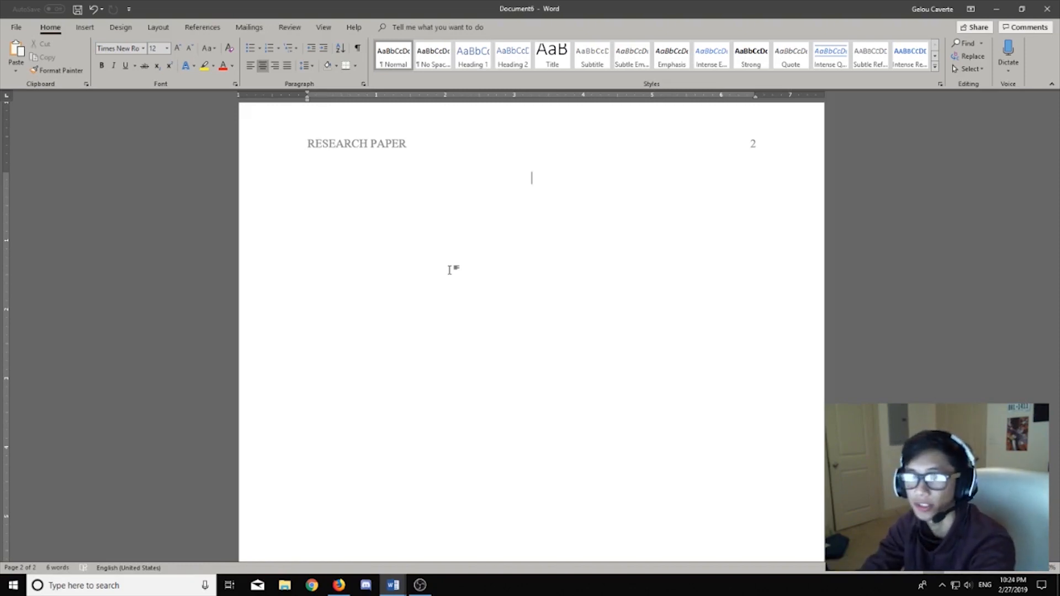
Step: Type a centred 'Abstract' heading, then a left-aligned 'Start off the abstract here. No need for indentation ...' paragraph
text(Abstract)
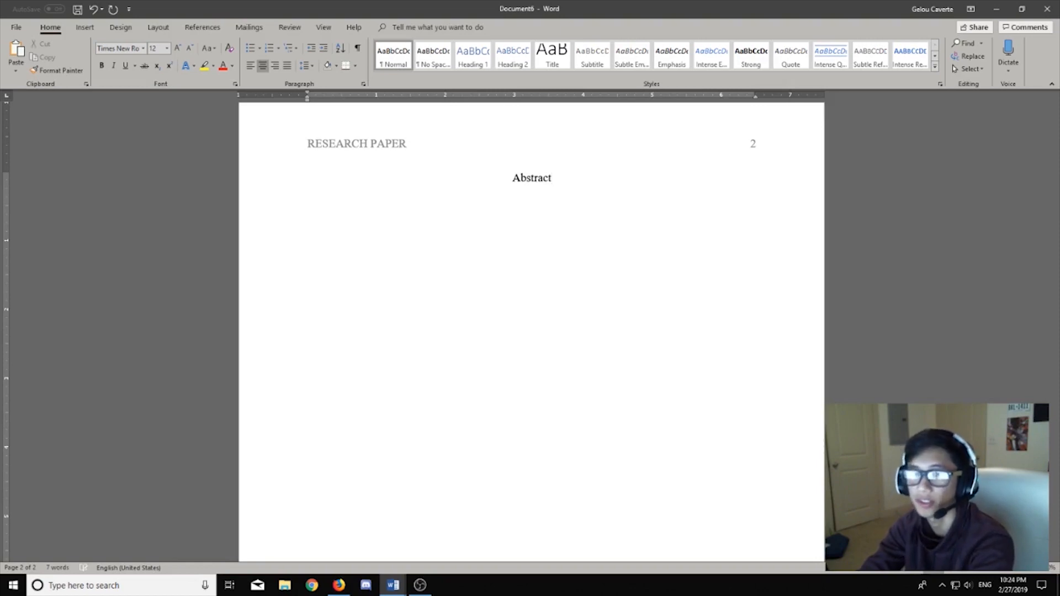
key(Return)
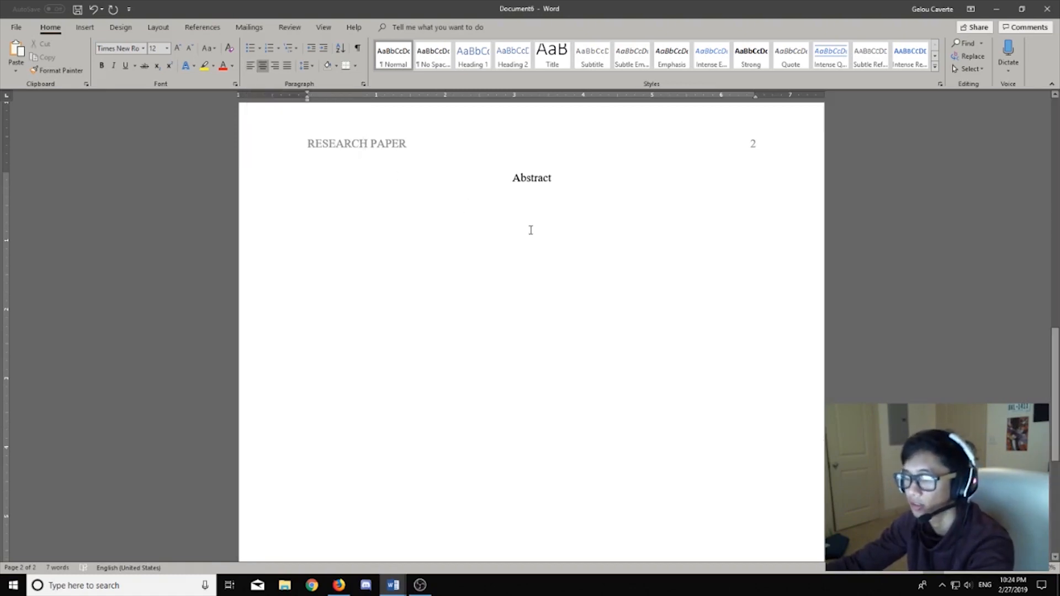
key(ctrl+l)
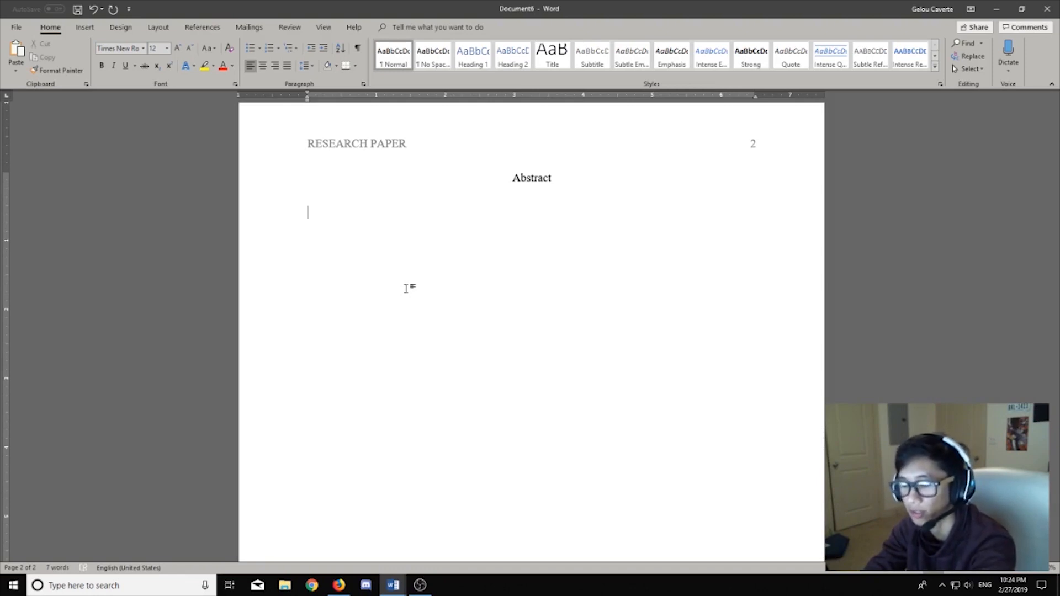
text(S)
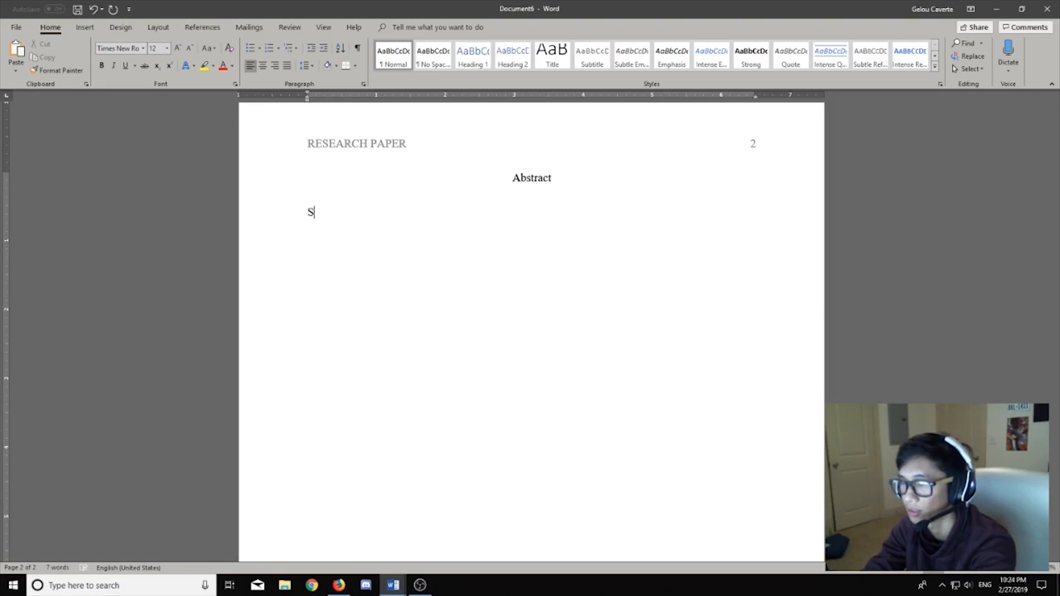
text(tart off the abst)
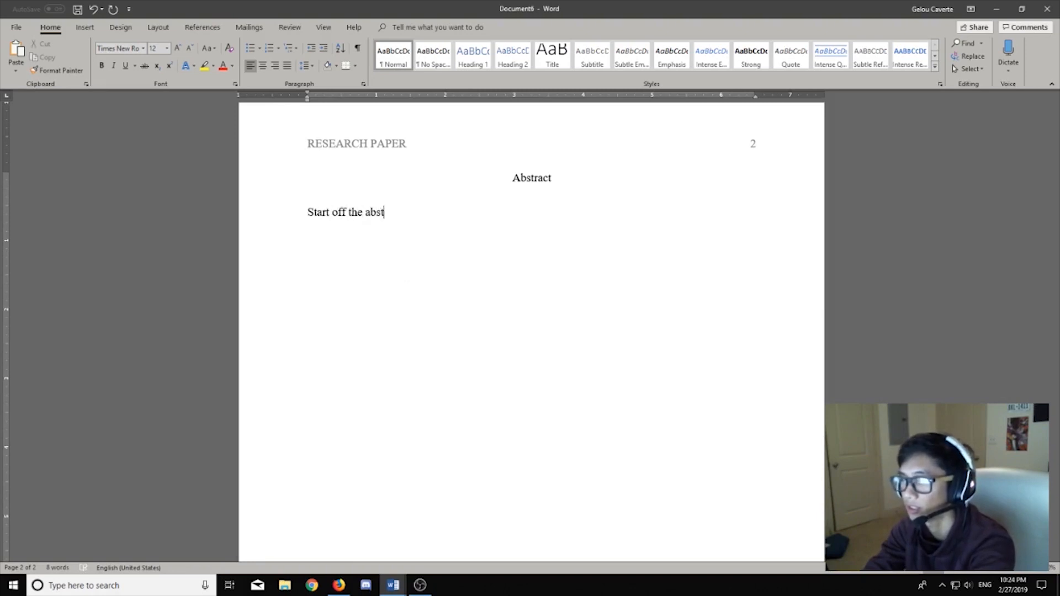
text(ract here. No nee)
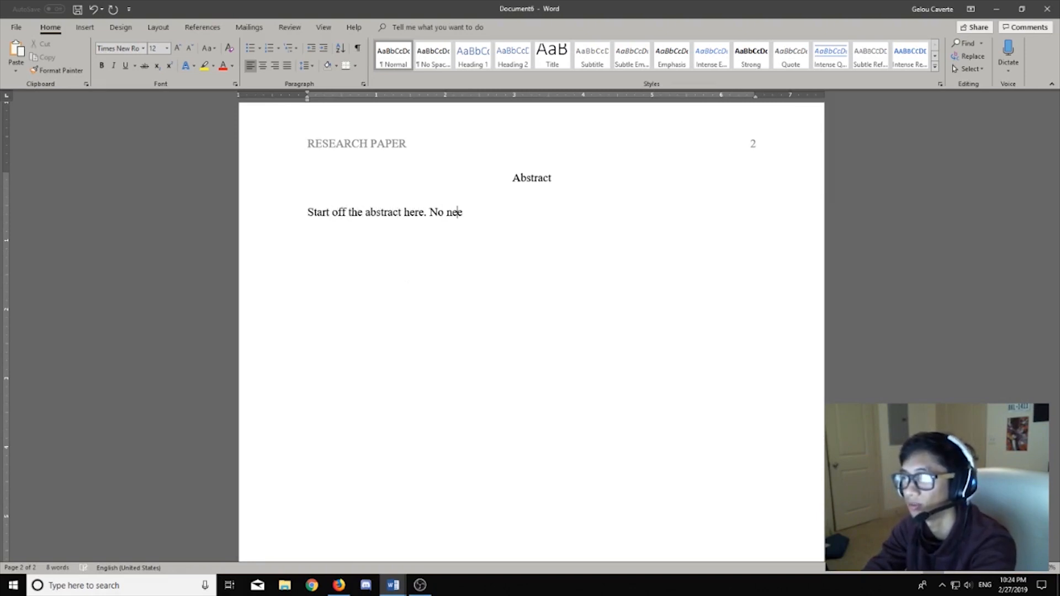
text(d for indentation ...)
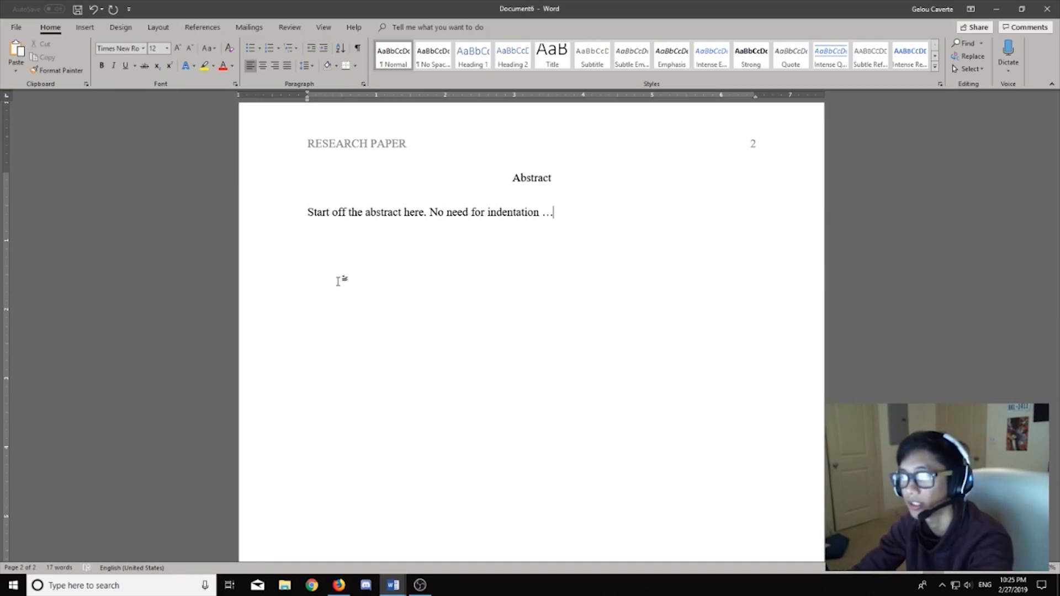
key(Return)
key(Return)
key(Return)
key(Return)
key(Return)
key(Return)
key(Return)
key(Return)
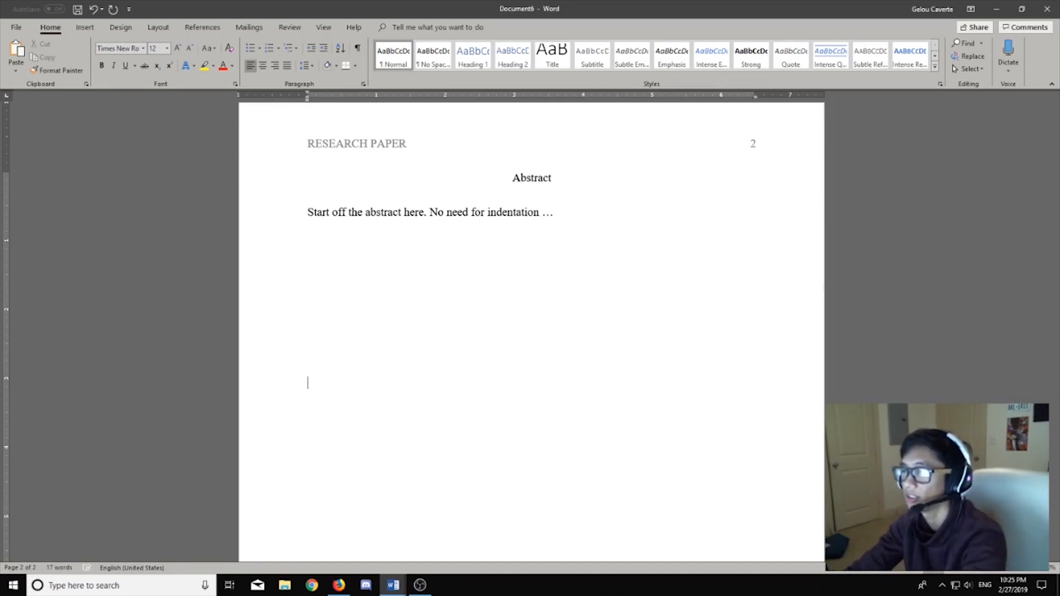
Step: Continue onto page 3, type the centred title 'Research Paper', and left-align the line below
scroll(347, 328, down, 3)
key(Return)
key(Return)
key(Return)
key(Return)
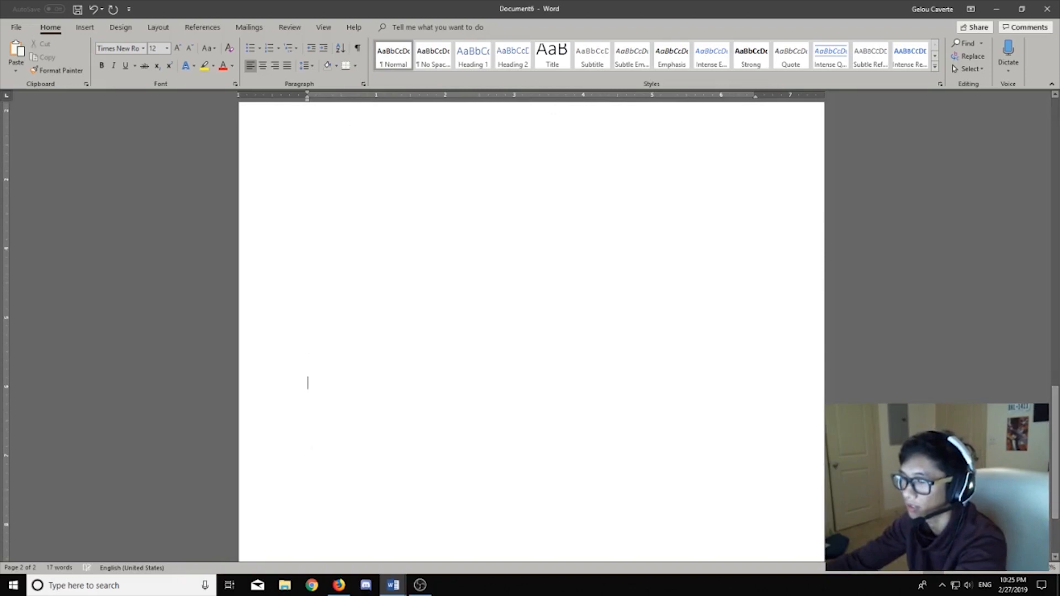
key(Return)
key(Return)
key(Return)
key(Return)
key(Return)
key(Return)
key(Return)
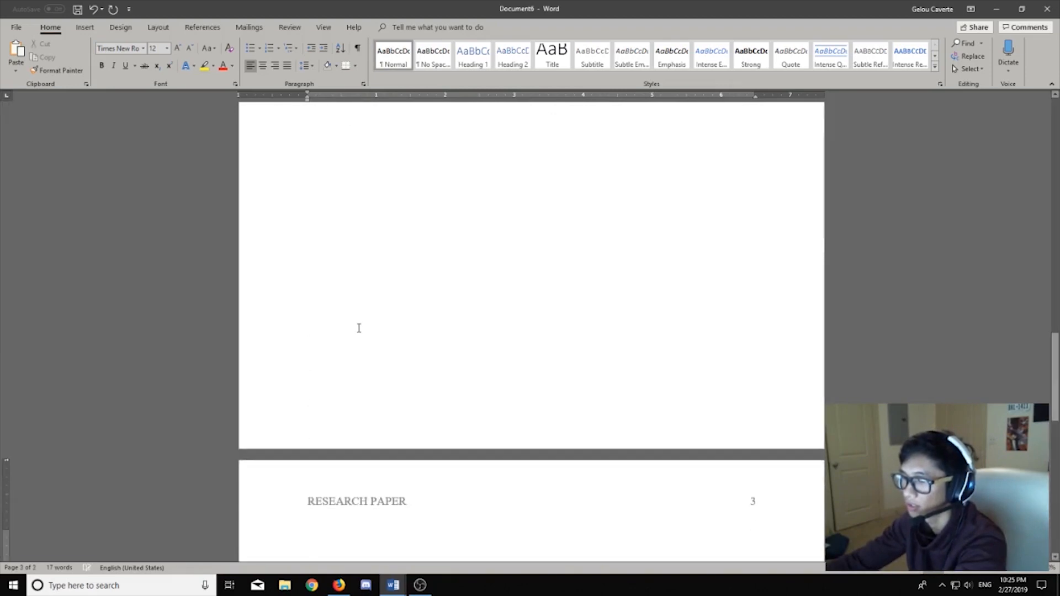
scroll(360, 328, down, 1)
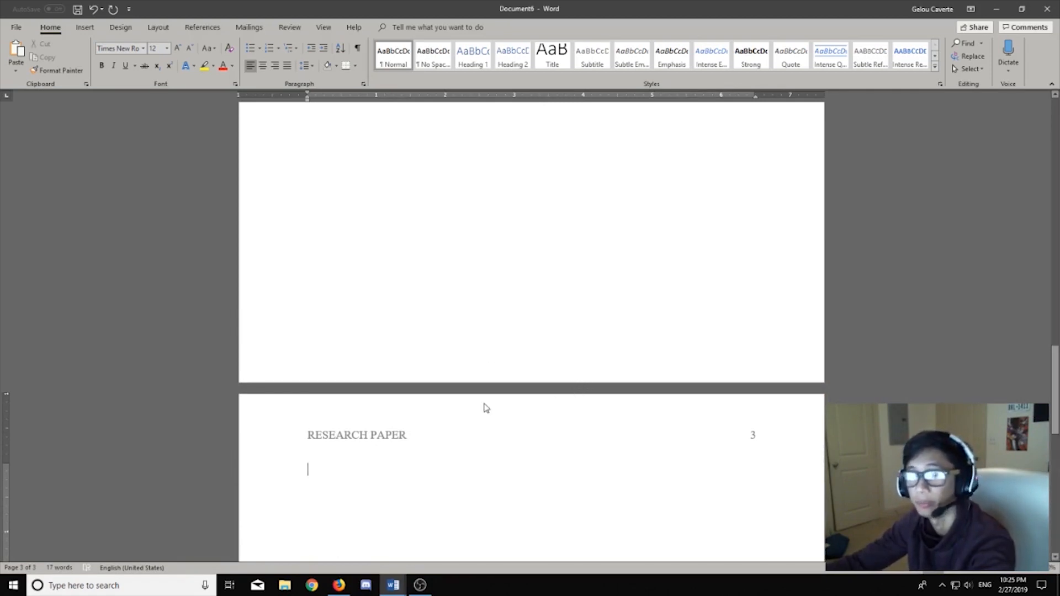
scroll(522, 439, down, 5)
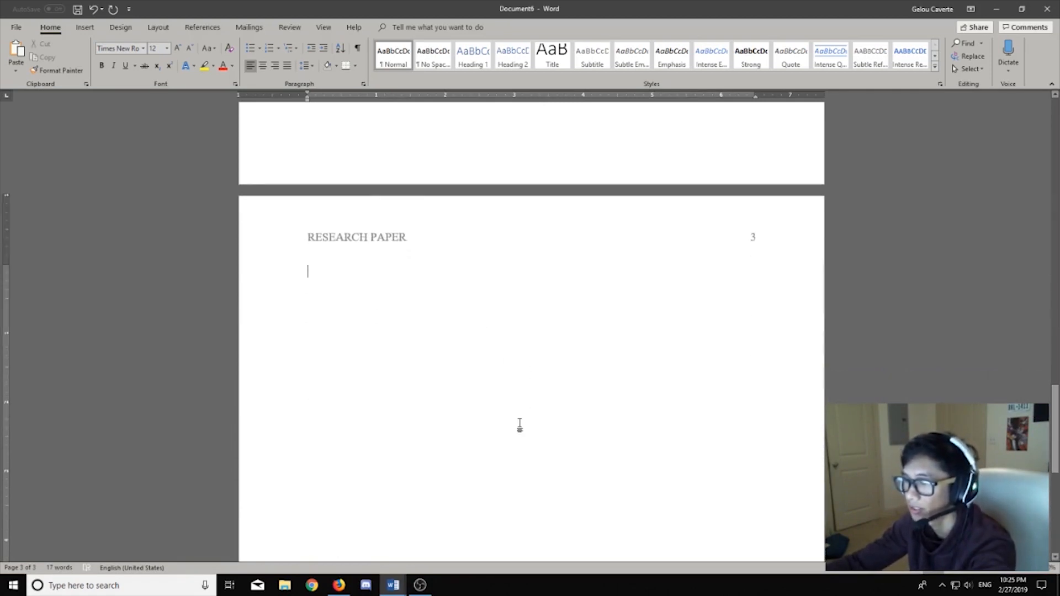
click(263, 66)
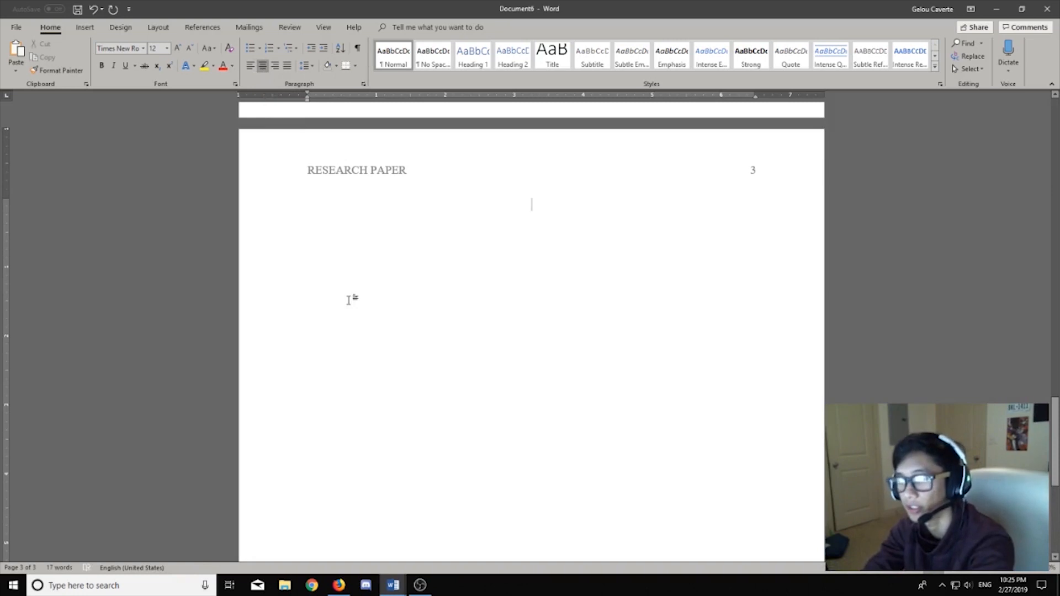
text(Research)
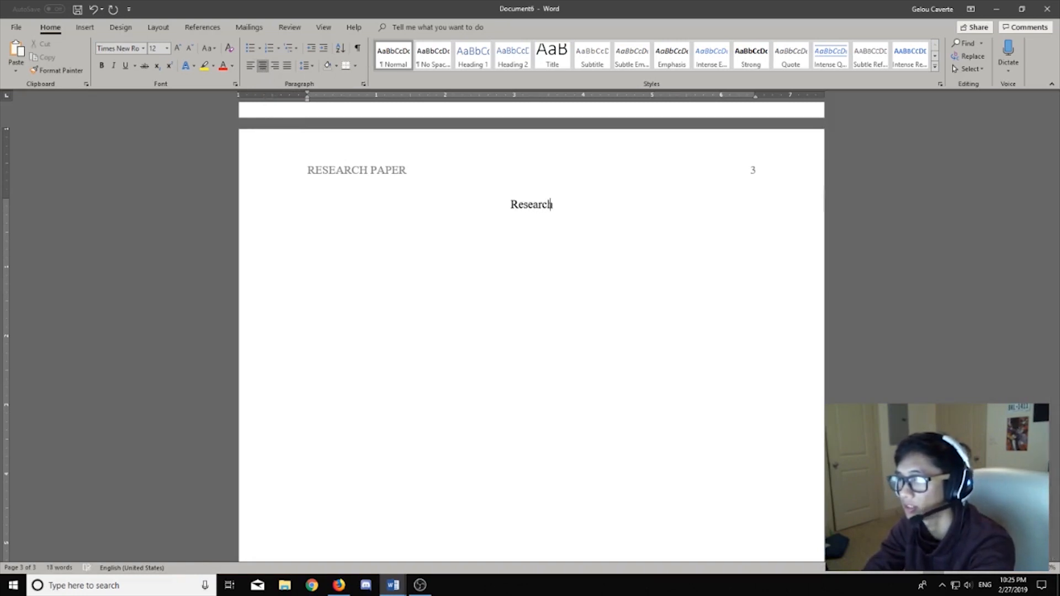
text( Paper)
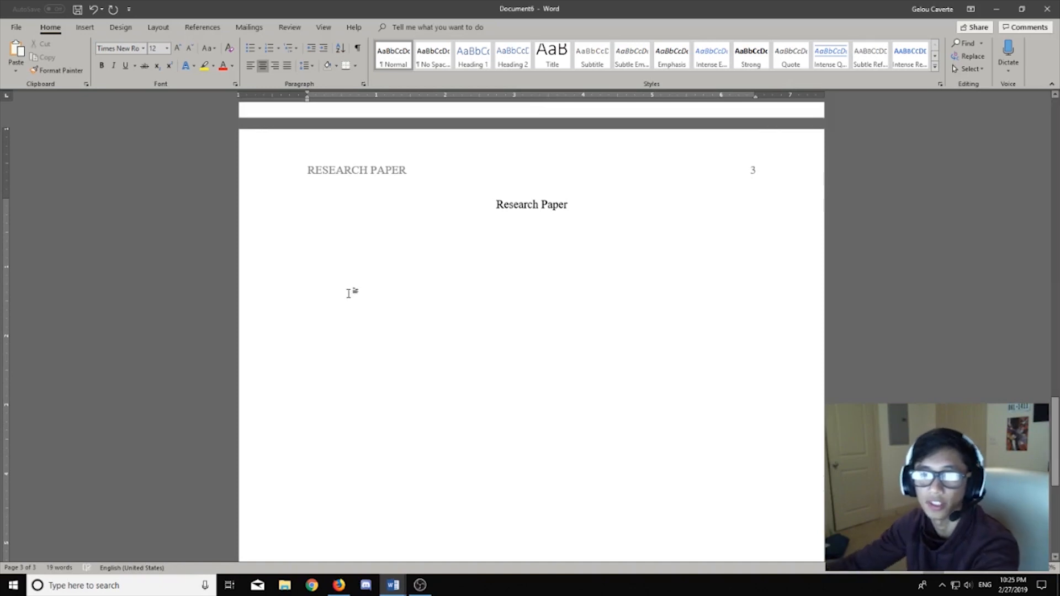
click(249, 65)
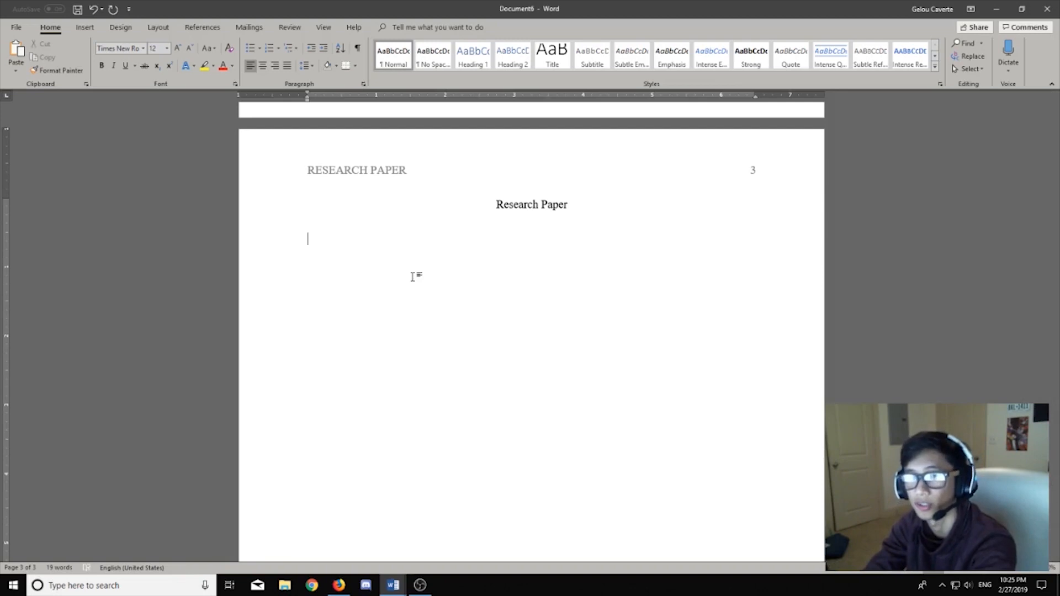
Step: Type the tab-indented paragraph 'Introduction paragraph goes here. You follow the proper indentations…' under the title
key(Tab)
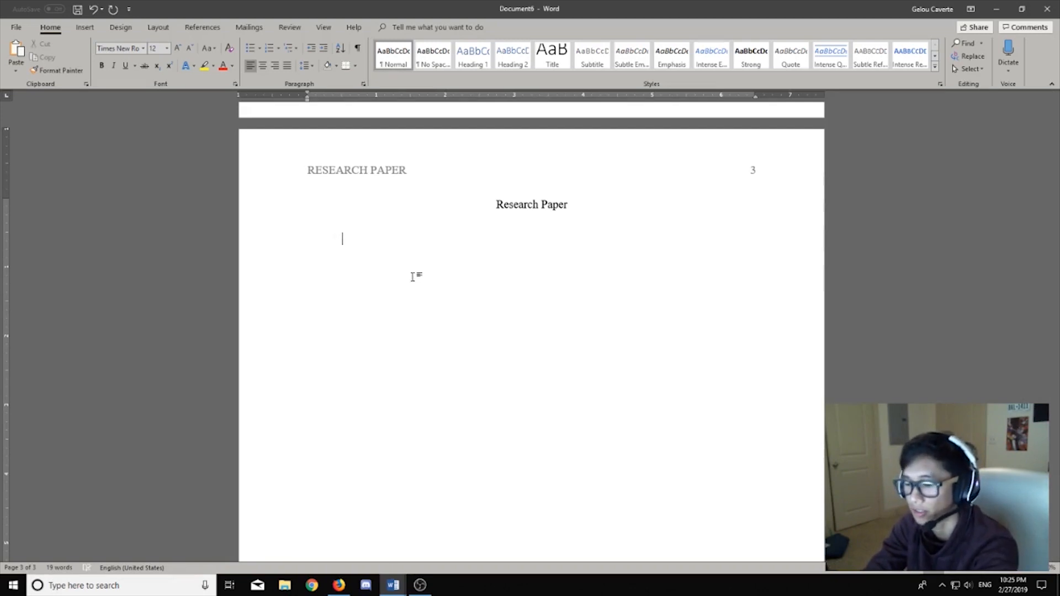
text(Introduction p)
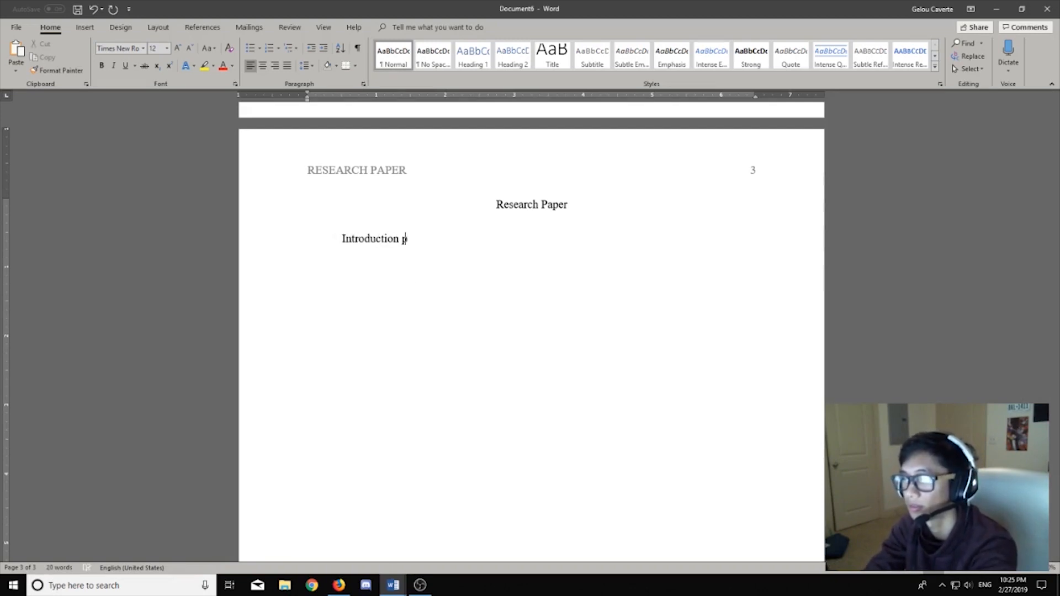
text(aragraph goes here)
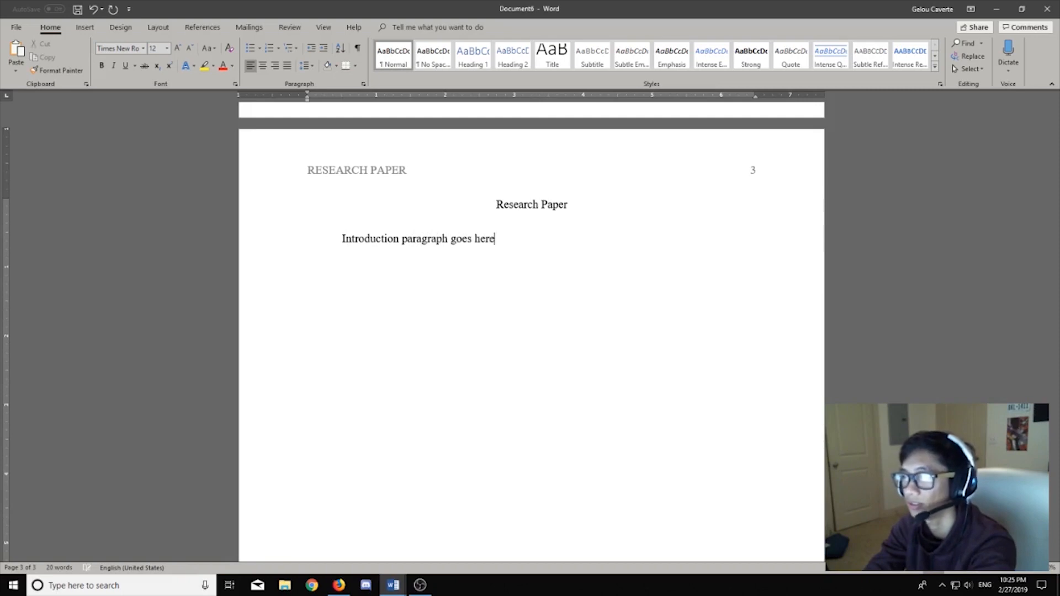
text(. You fol)
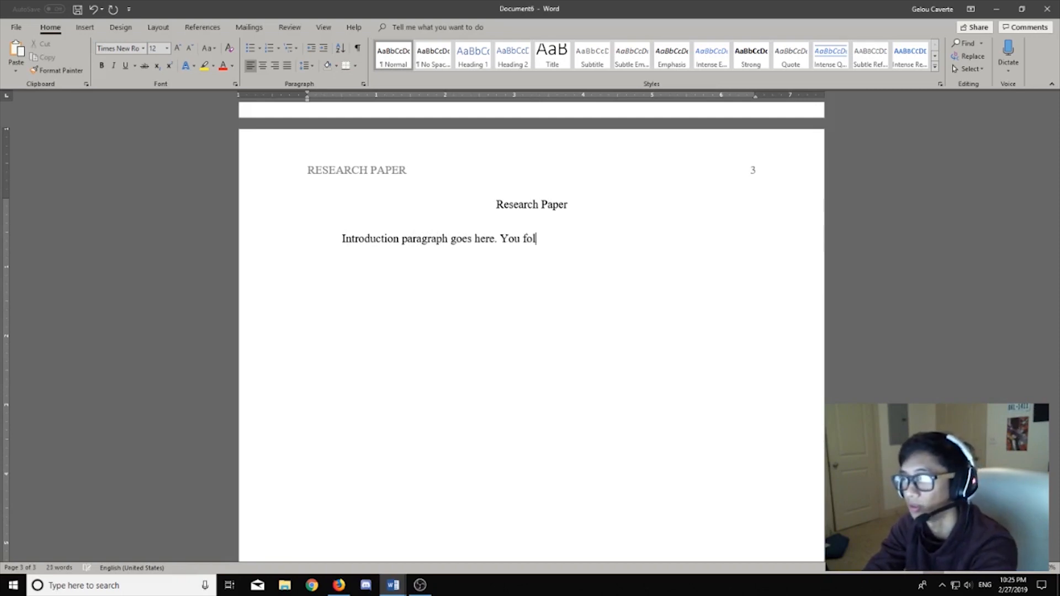
text(low the prope)
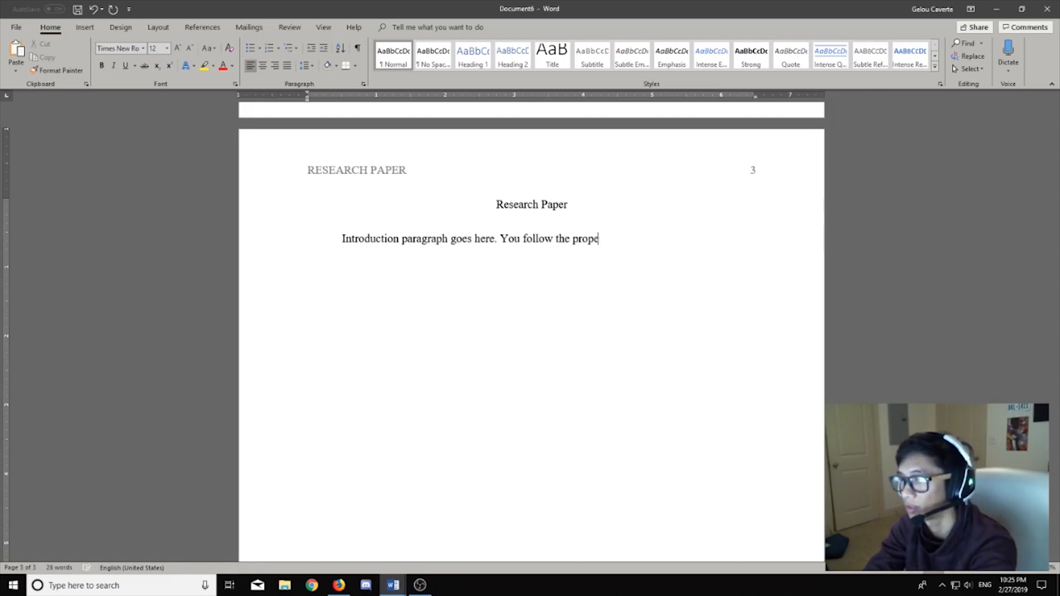
text(r indentations in t)
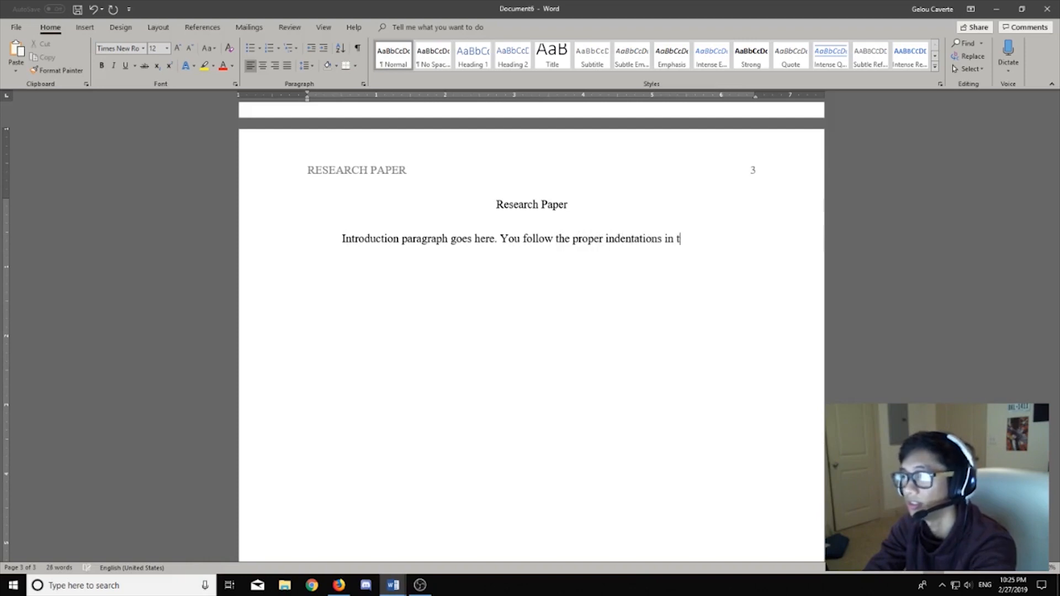
text(he following paragraphs.)
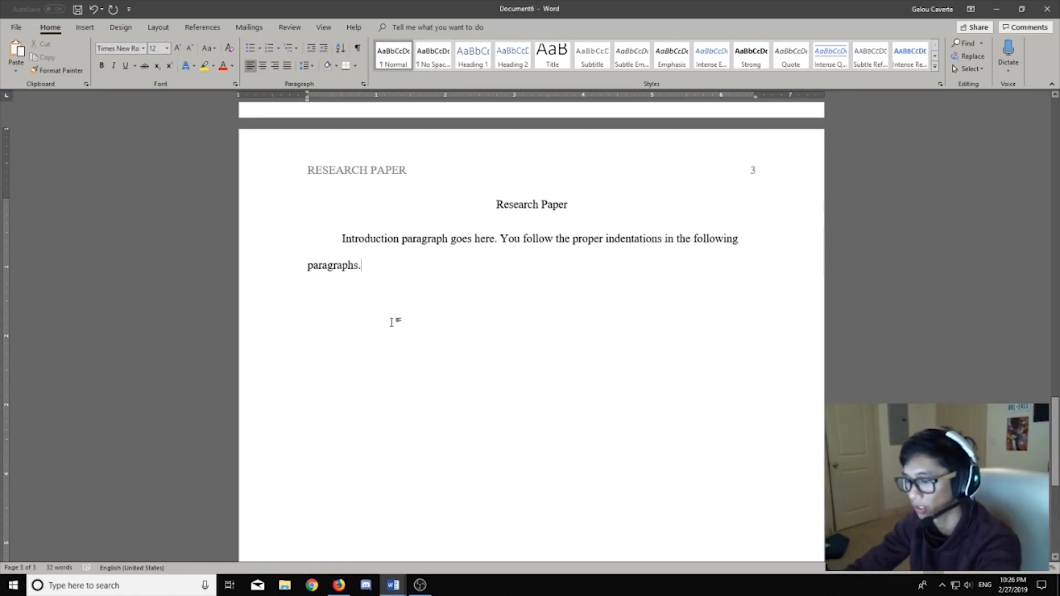
key(Return)
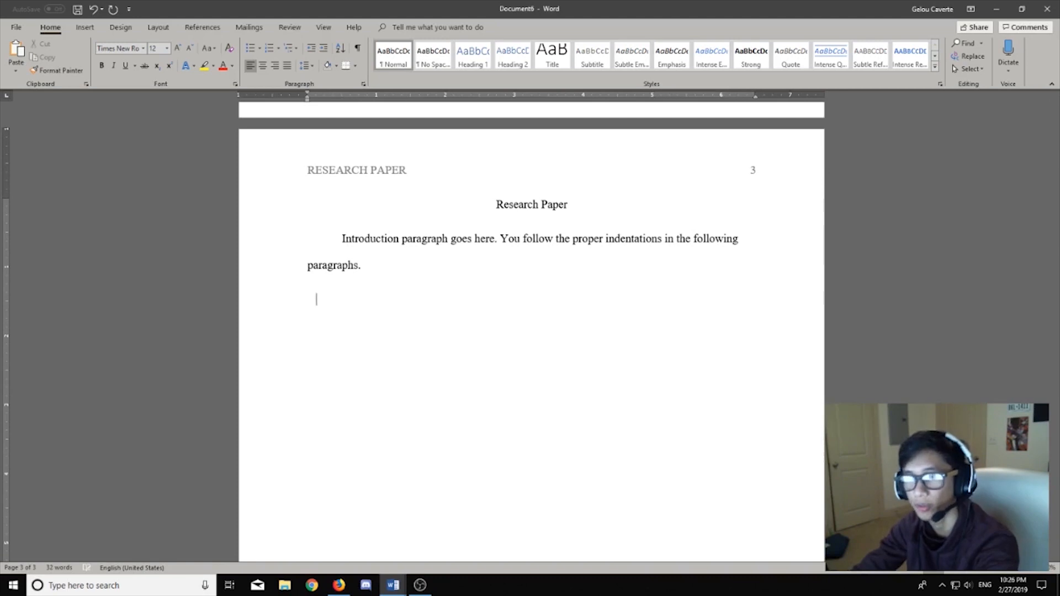
key(BackSpace)
key(BackSpace)
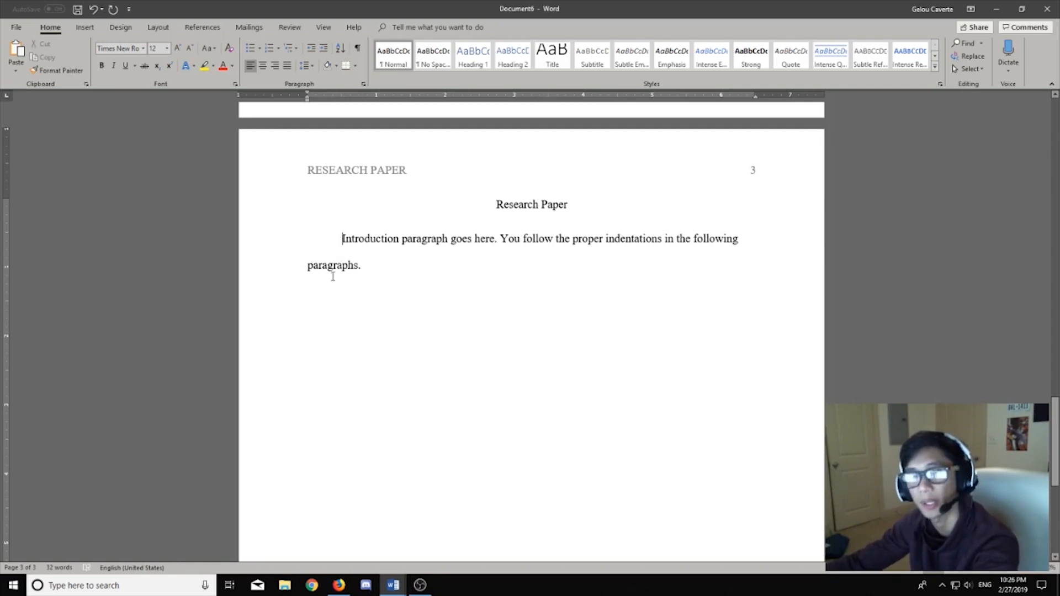
Step: Add blank lines after the introduction paragraph ending 'in the following paragraphs.' on page 3
click(442, 331)
scroll(407, 355, down, 1)
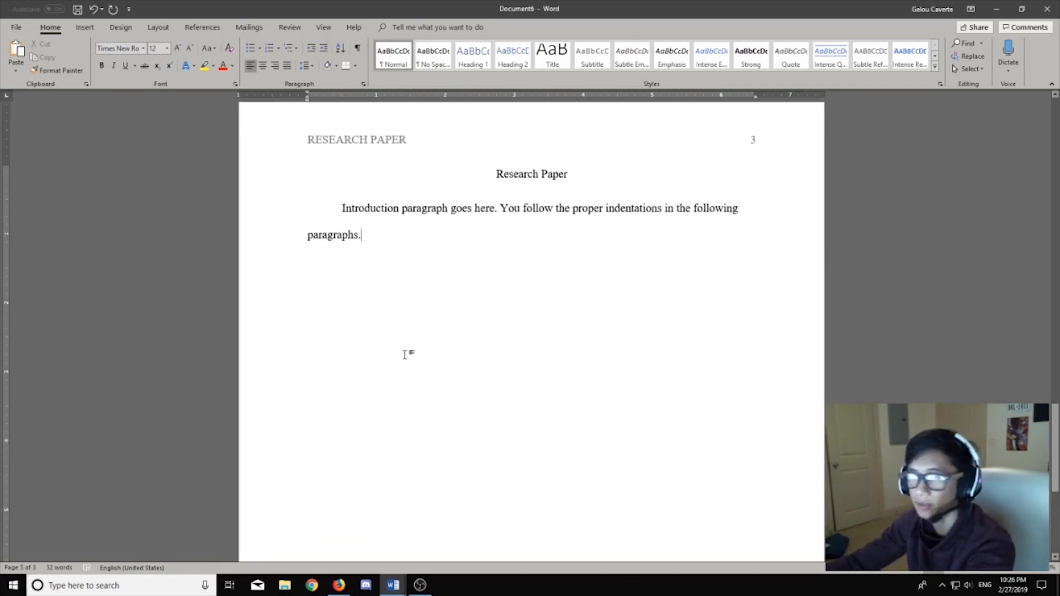
scroll(405, 355, up, 2)
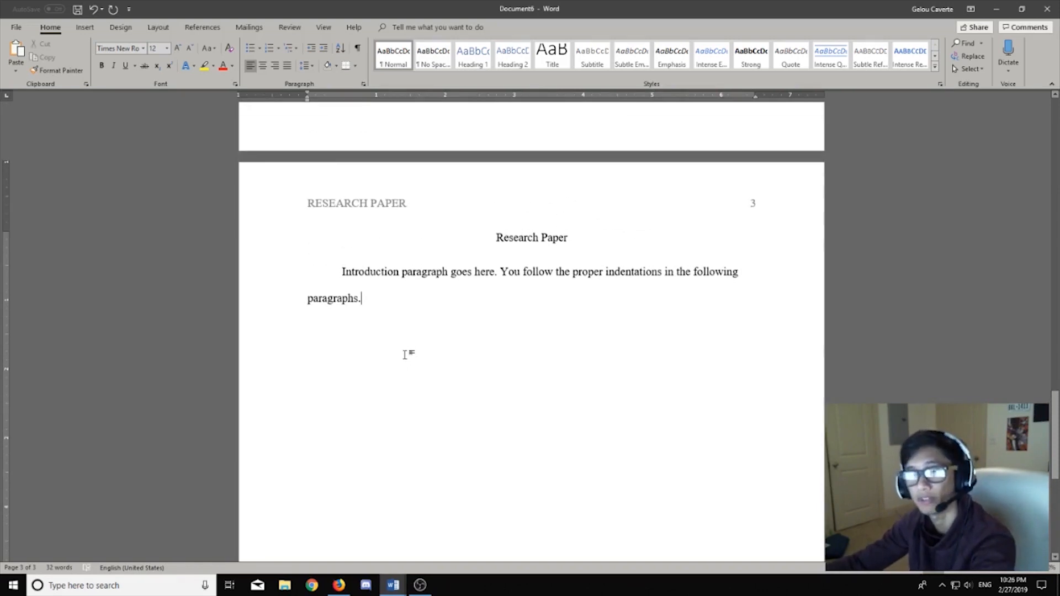
scroll(407, 355, down, 1)
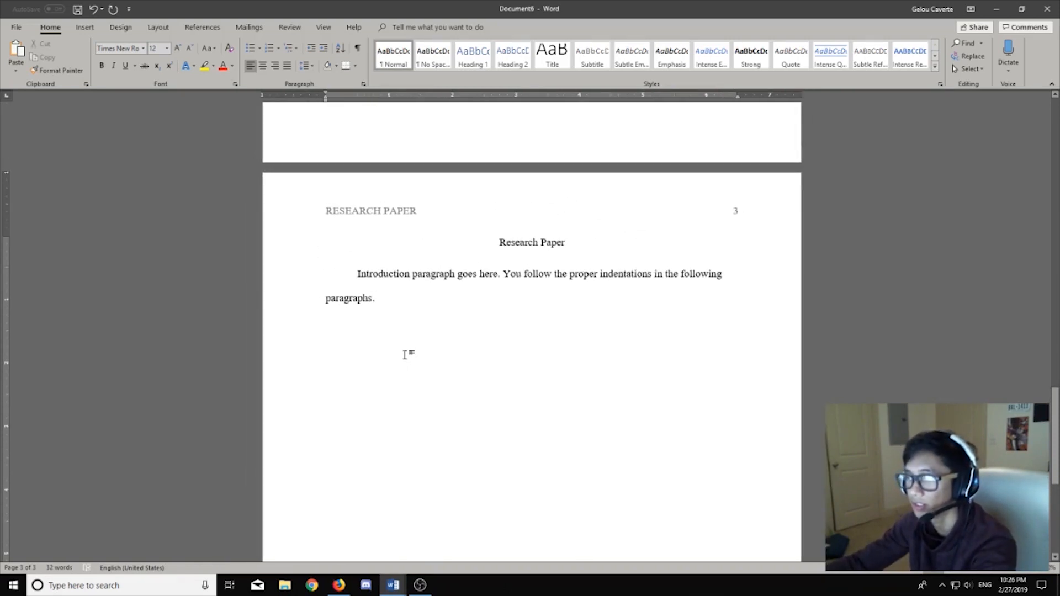
scroll(407, 355, down, 1)
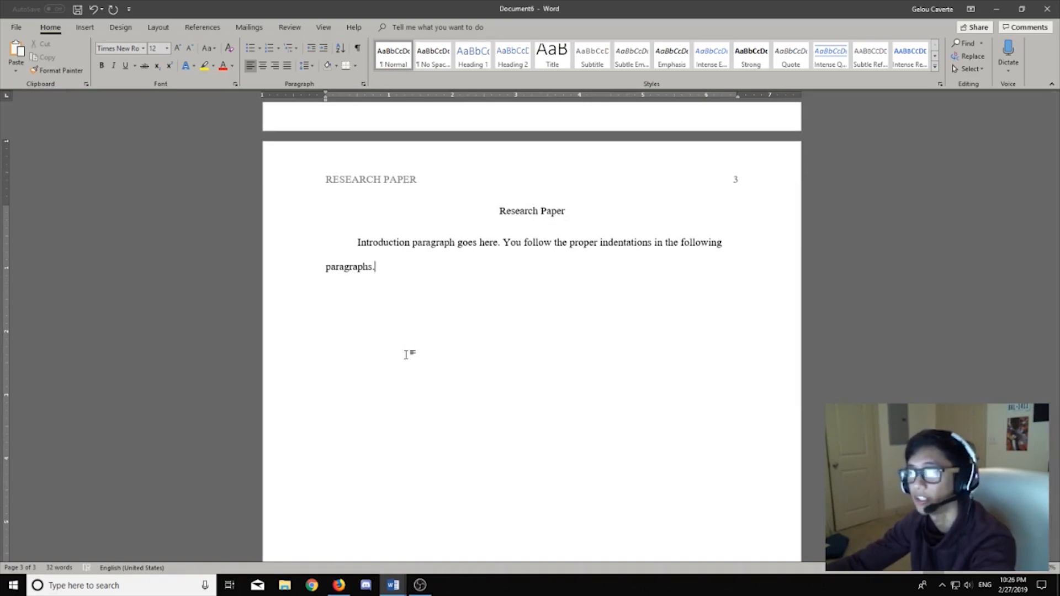
scroll(406, 354, down, 1)
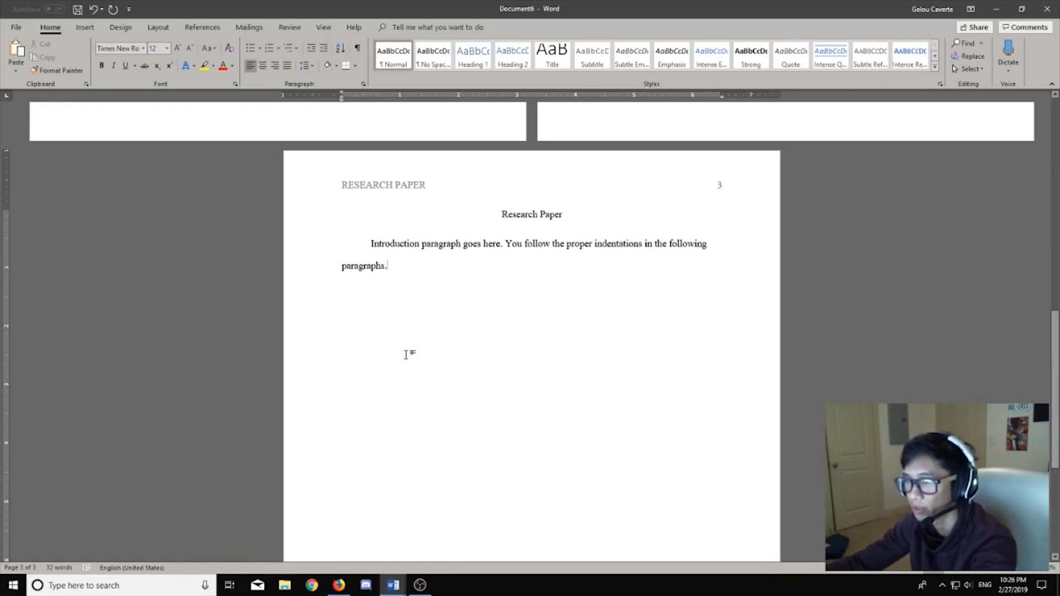
scroll(406, 355, up, 1)
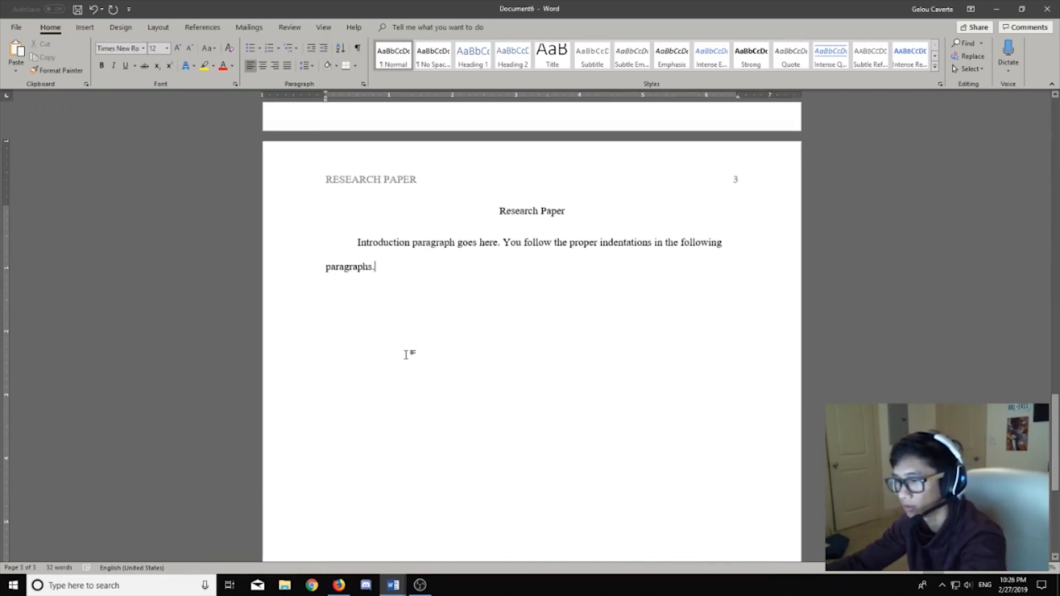
key(Return)
key(Return)
key(Return)
key(Return)
key(Return)
key(Return)
key(Return)
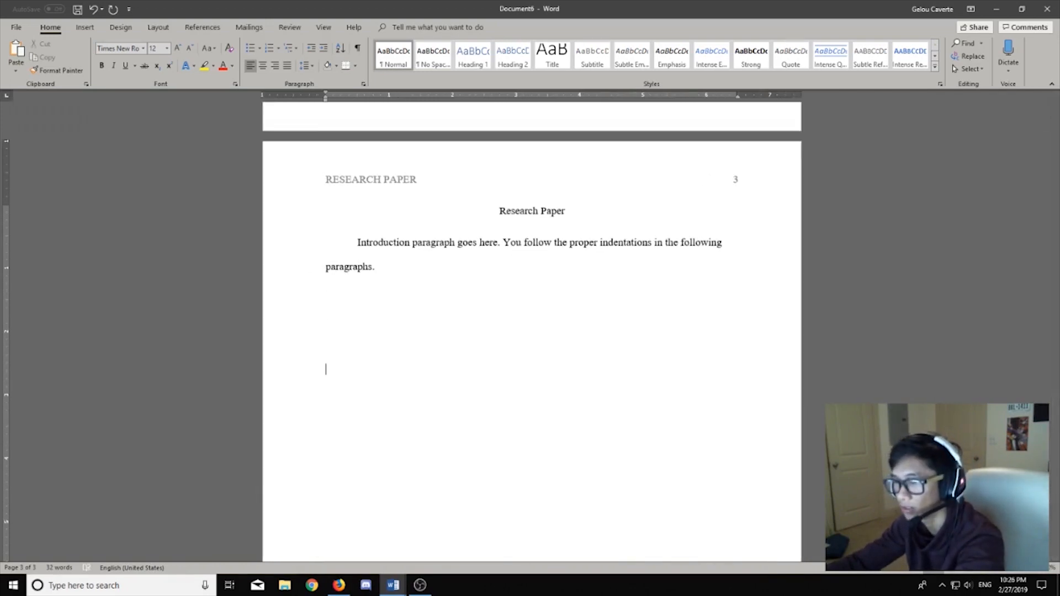
scroll(406, 354, down, 3)
Step: Add more blank lines until the insertion point reaches a new page 4
key(Return)
key(Return)
key(Return)
key(Return)
key(Return)
key(Return)
key(Return)
key(Return)
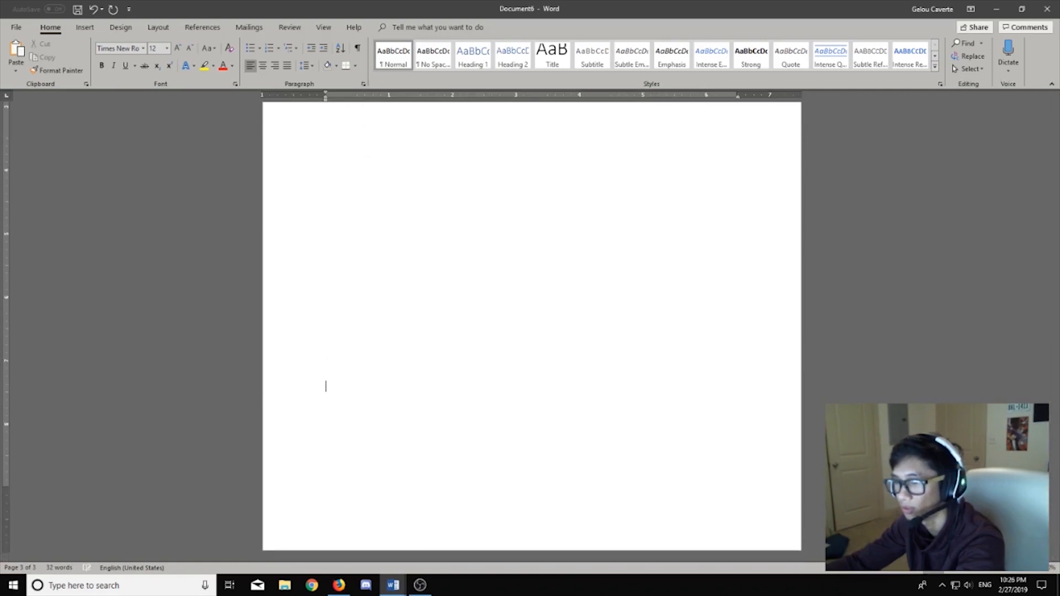
key(Return)
key(Return)
key(Return)
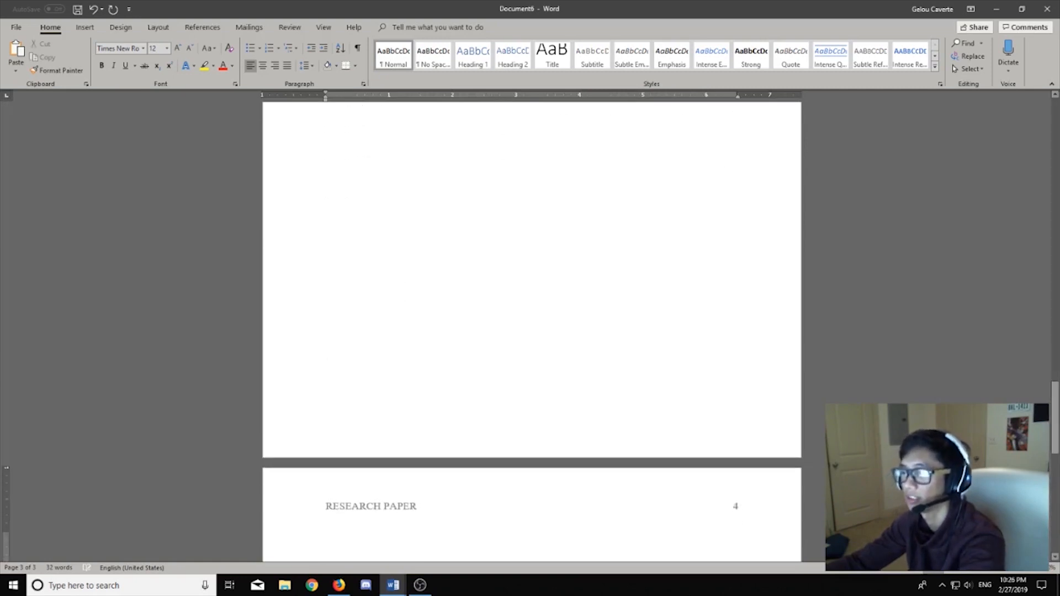
scroll(406, 350, down, 4)
scroll(403, 348, down, 2)
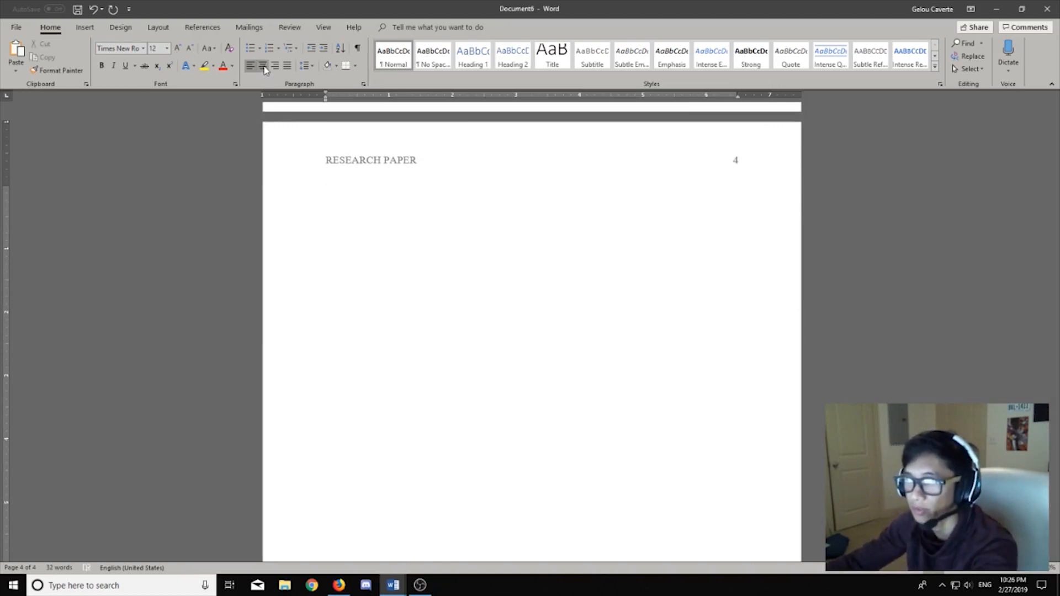
Step: Type a centred 'References' heading, with a left-aligned empty line below it
key(ctrl+e)
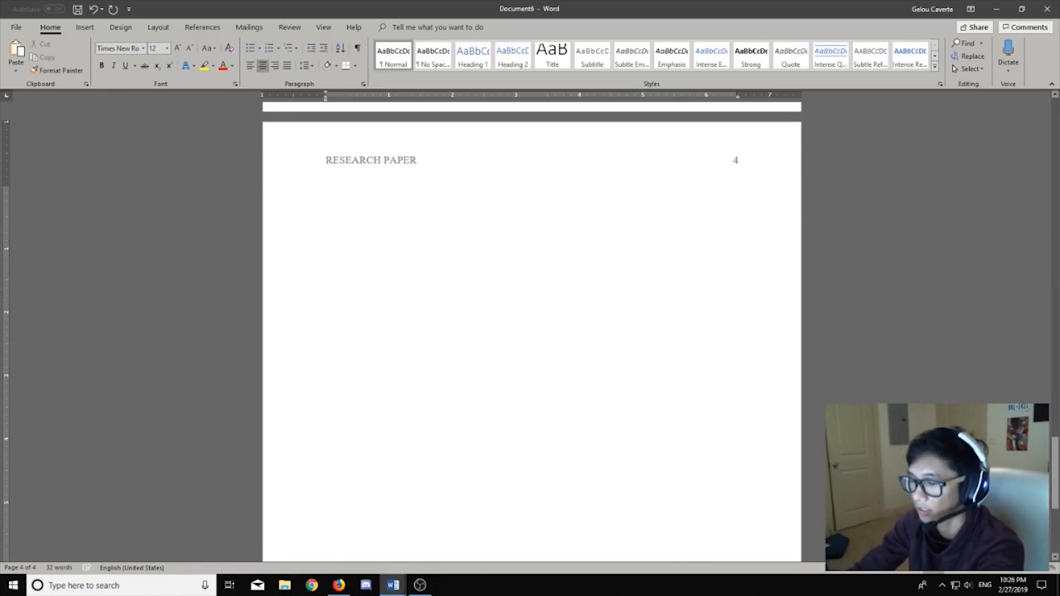
text(References)
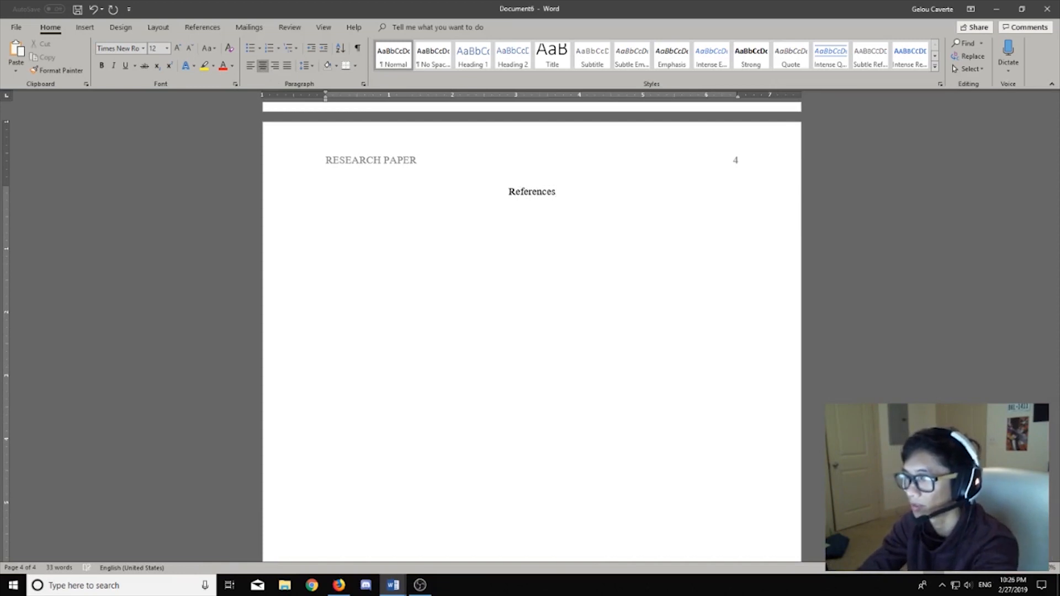
key(Return)
click(250, 66)
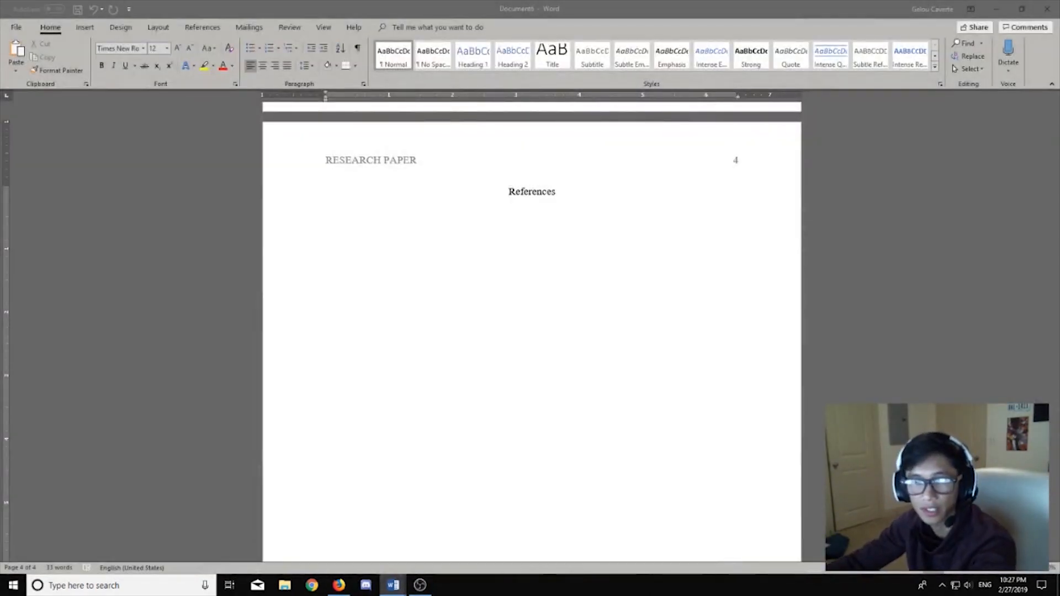
Step: Paste the three copied reference entries below the References heading
click(393, 338)
key(ctrl+v)
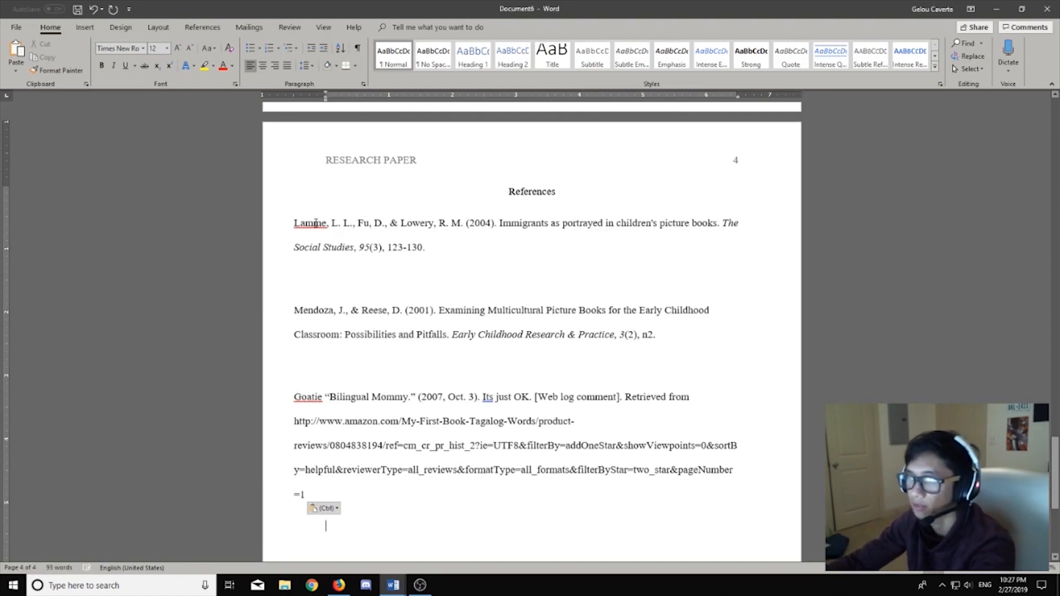
click(296, 223)
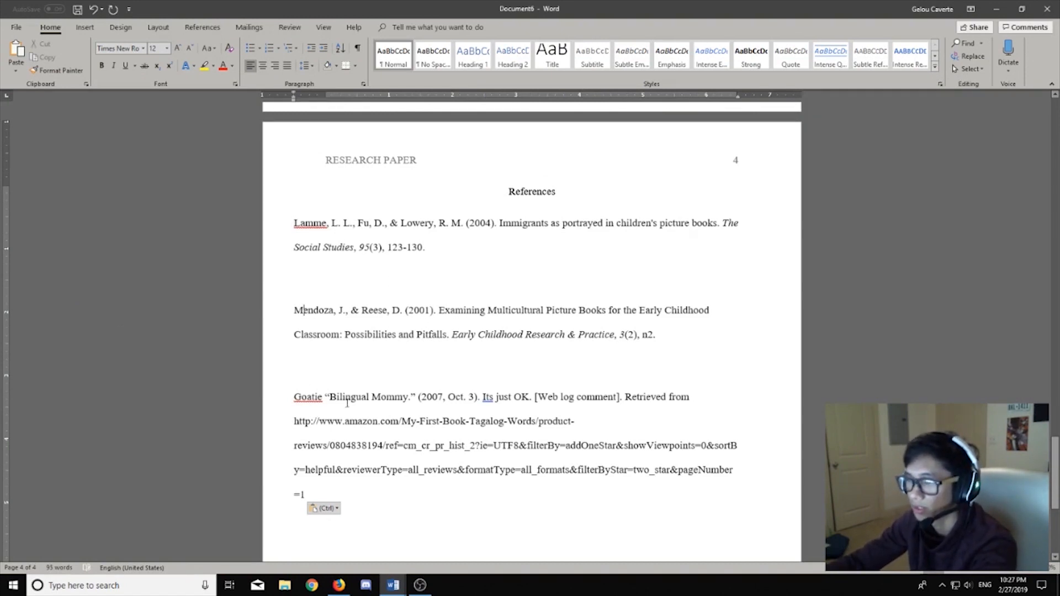
scroll(528, 308, down, 1)
scroll(496, 308, down, 1)
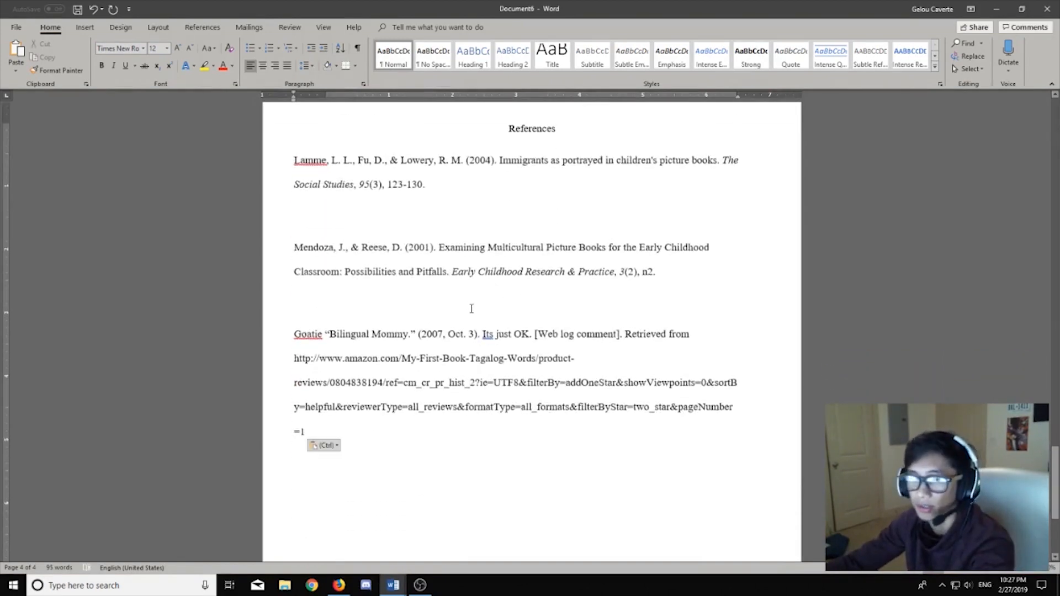
scroll(472, 309, up, 2)
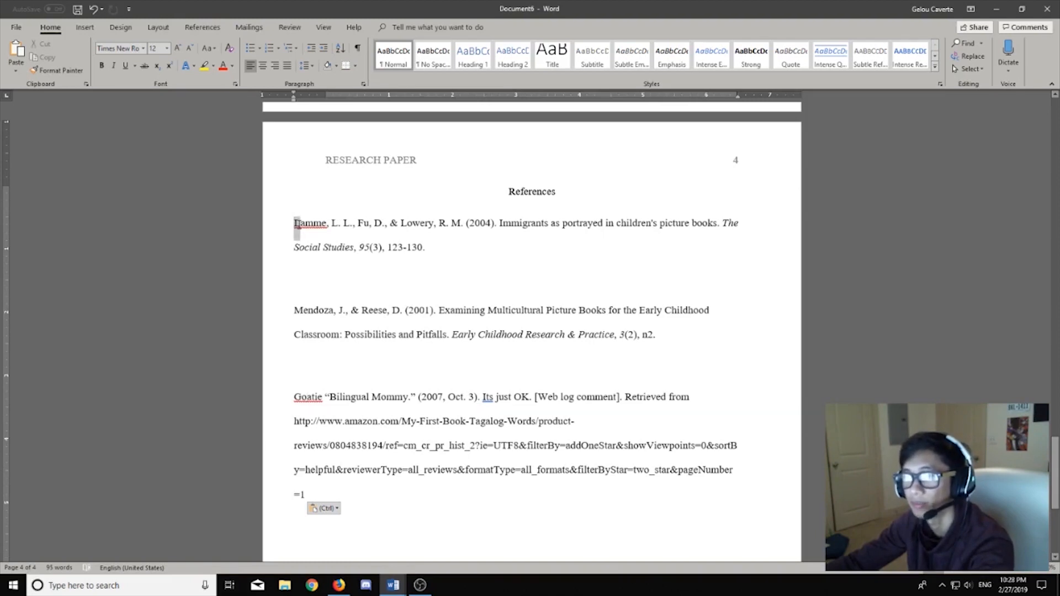
Step: Delete the third, blog-comment reference from the bottom of the list
double_click(300, 223)
click(293, 226)
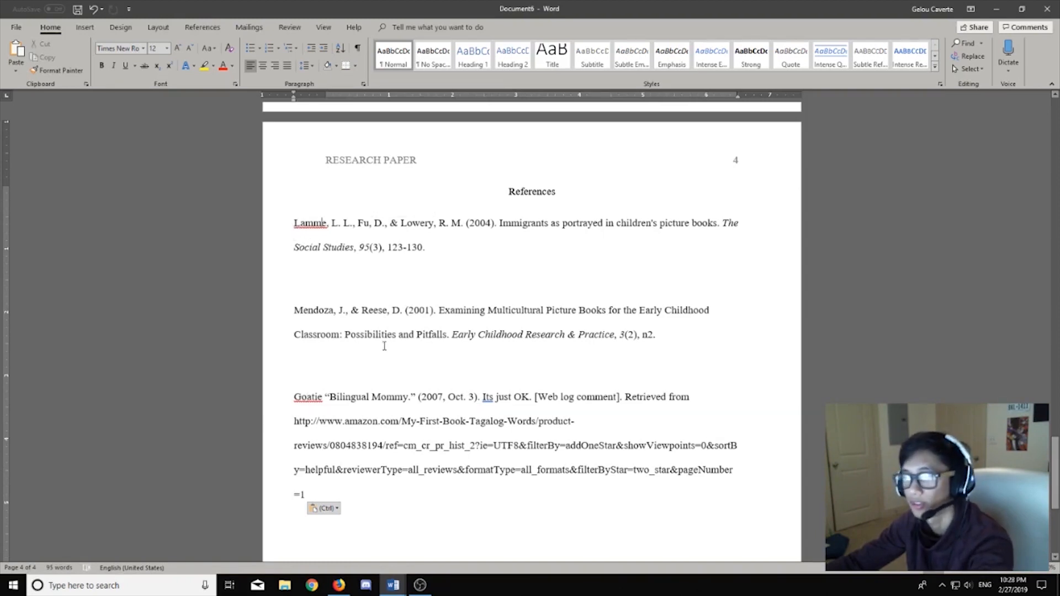
drag(380, 495, 297, 400)
key(ctrl+c)
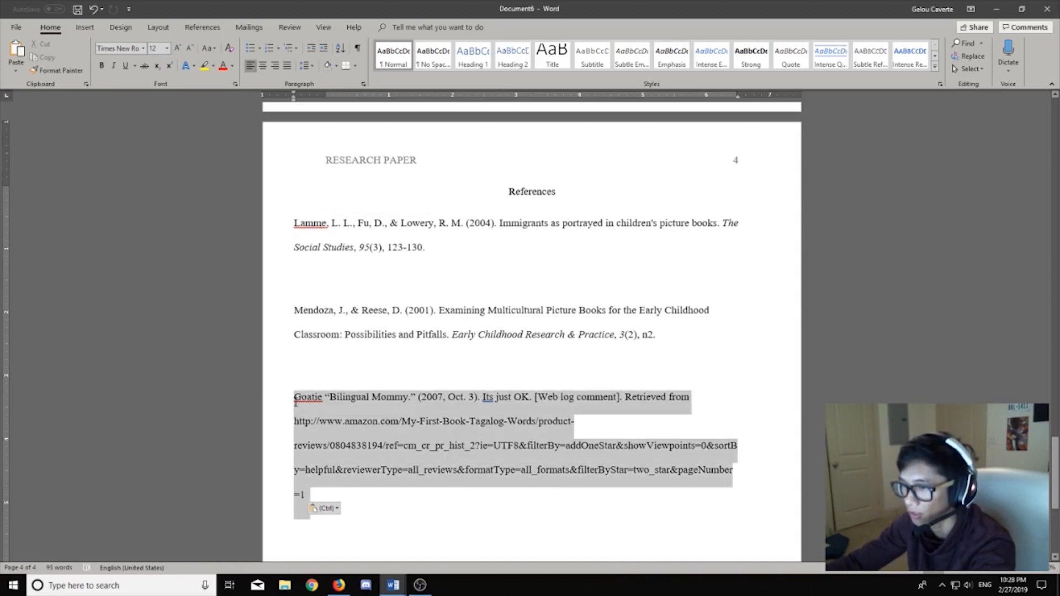
key(Delete)
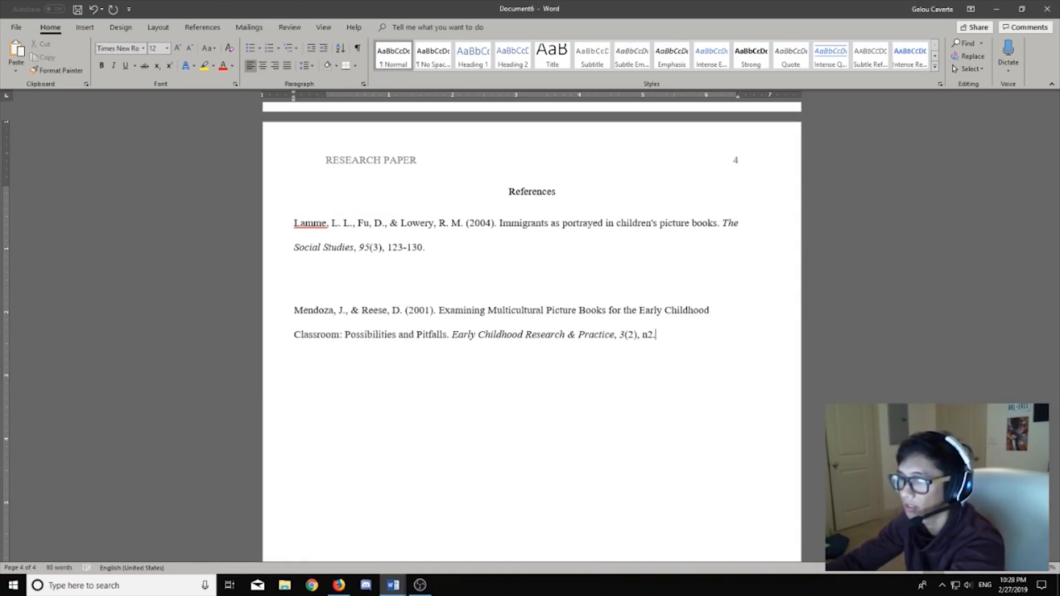
Step: Paste the Goatie reference above Lamme and remove the blank lines between the entries
key(Return)
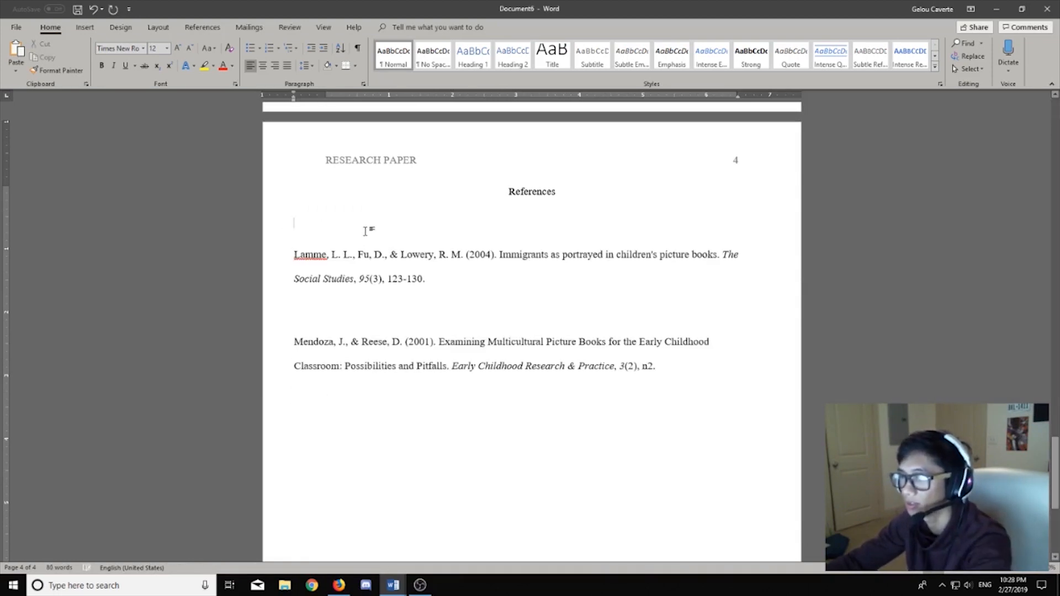
key(ctrl+v)
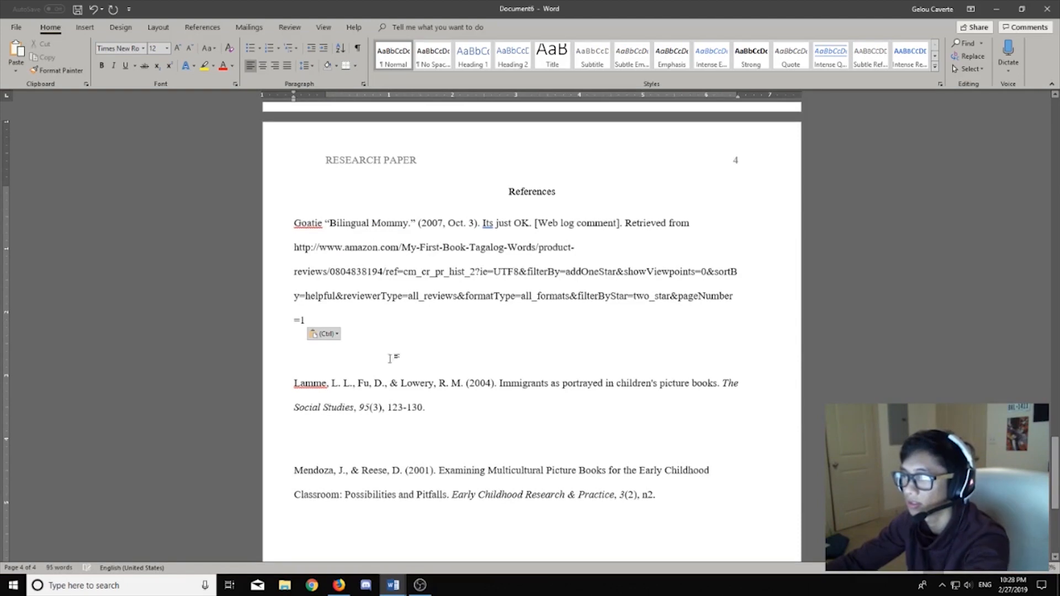
key(BackSpace)
key(BackSpace)
click(314, 410)
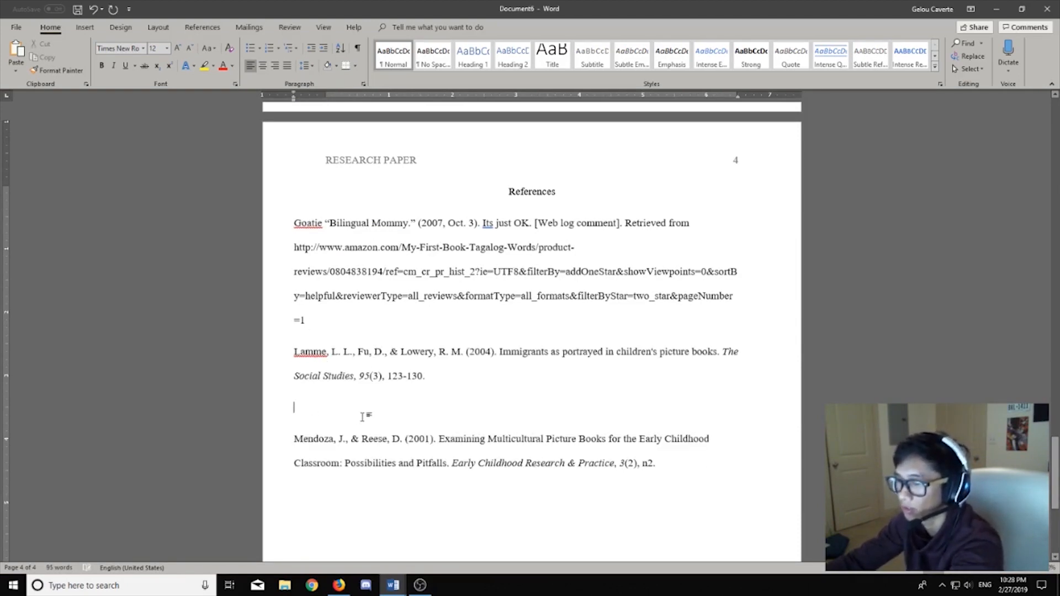
key(BackSpace)
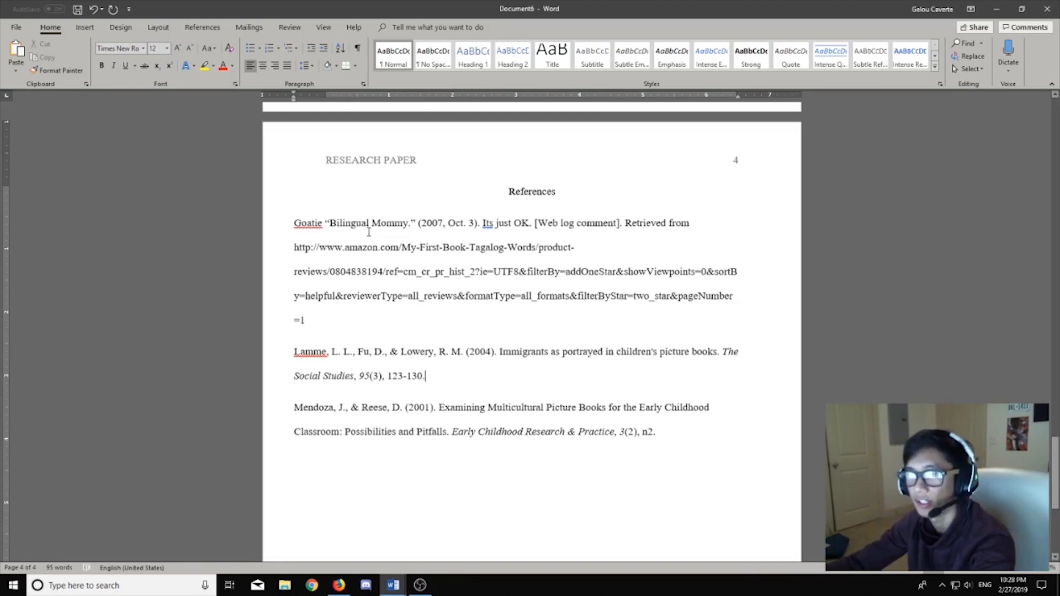
Step: Give the Goatie reference a 0.5" hanging indent so its URL lines sit indented
drag(294, 223, 687, 227)
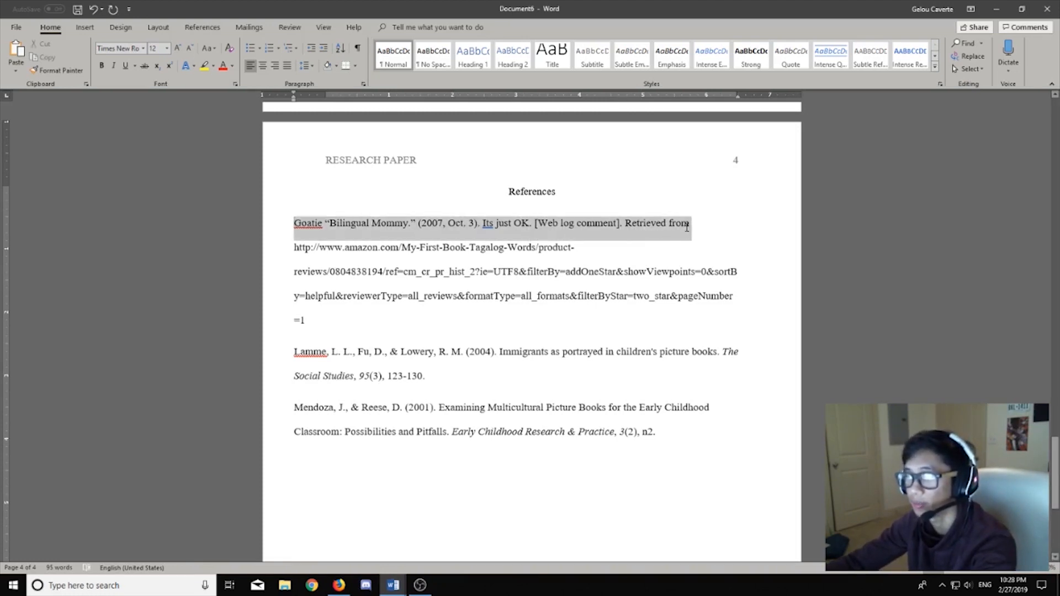
click(295, 247)
drag(295, 247, 577, 320)
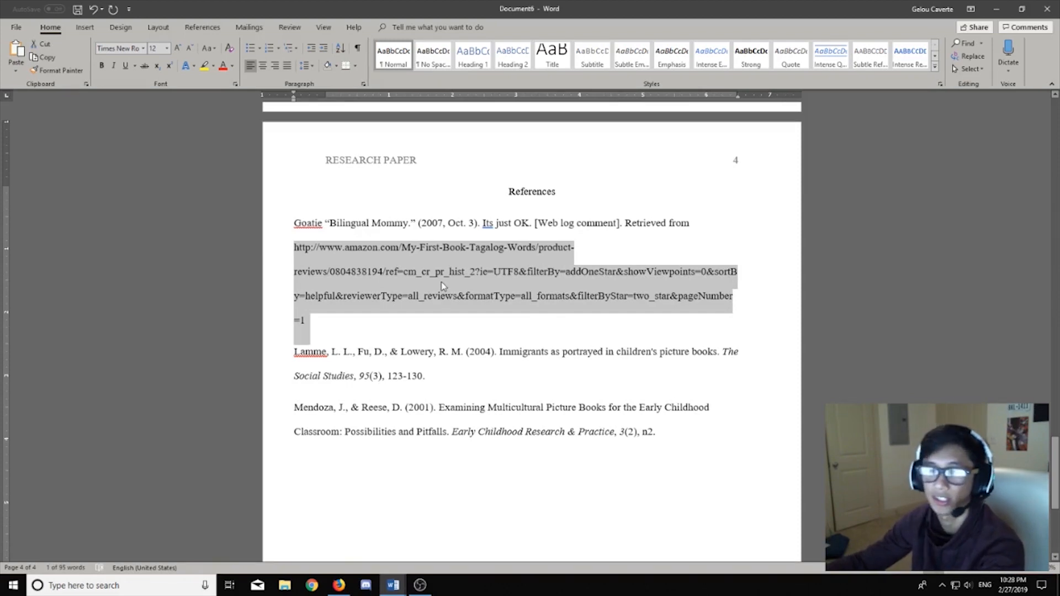
click(379, 271)
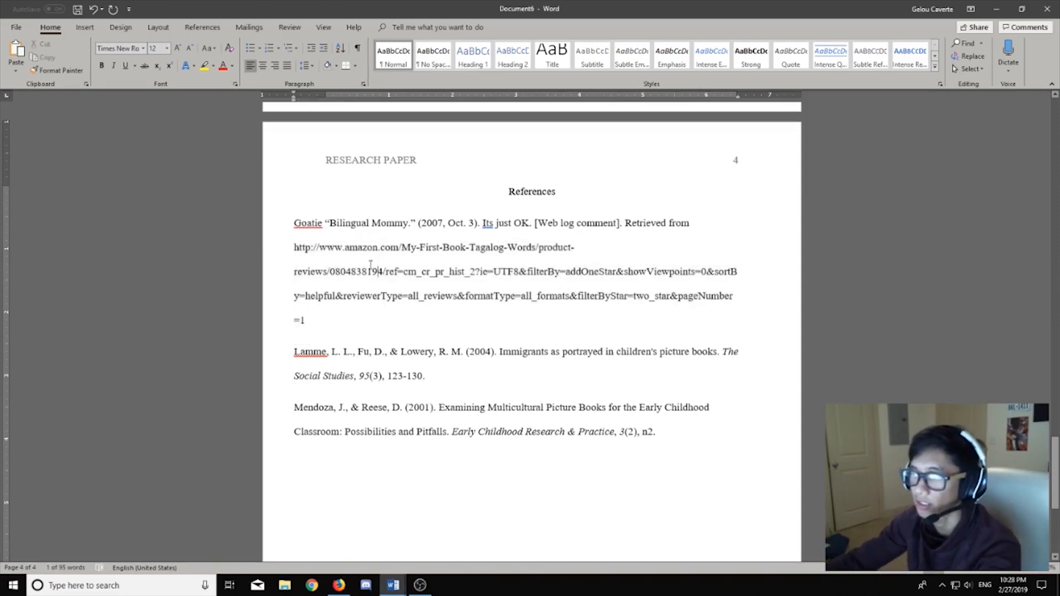
drag(351, 301, 293, 223)
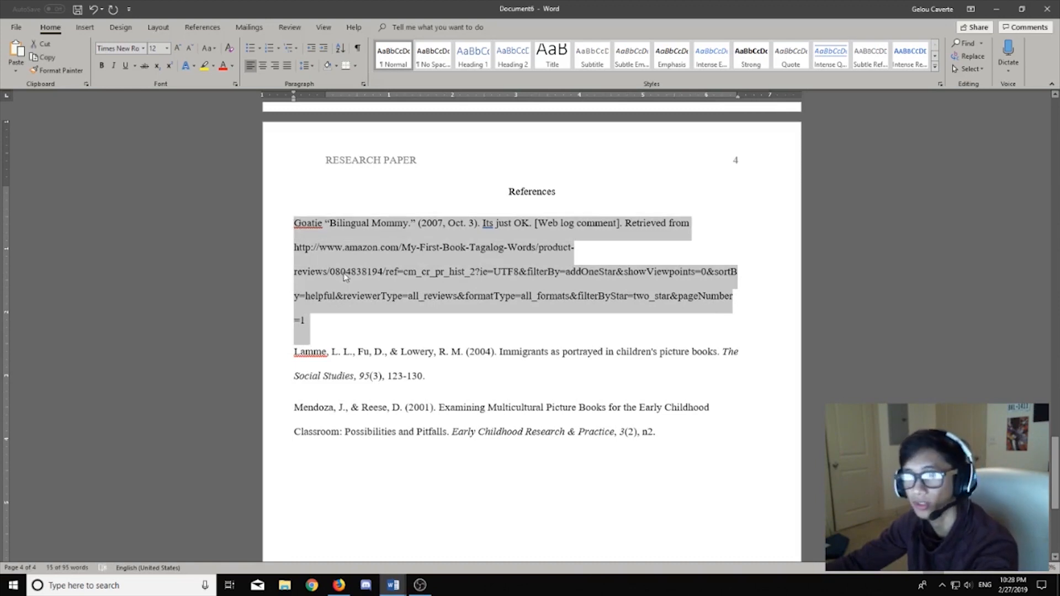
click(296, 250)
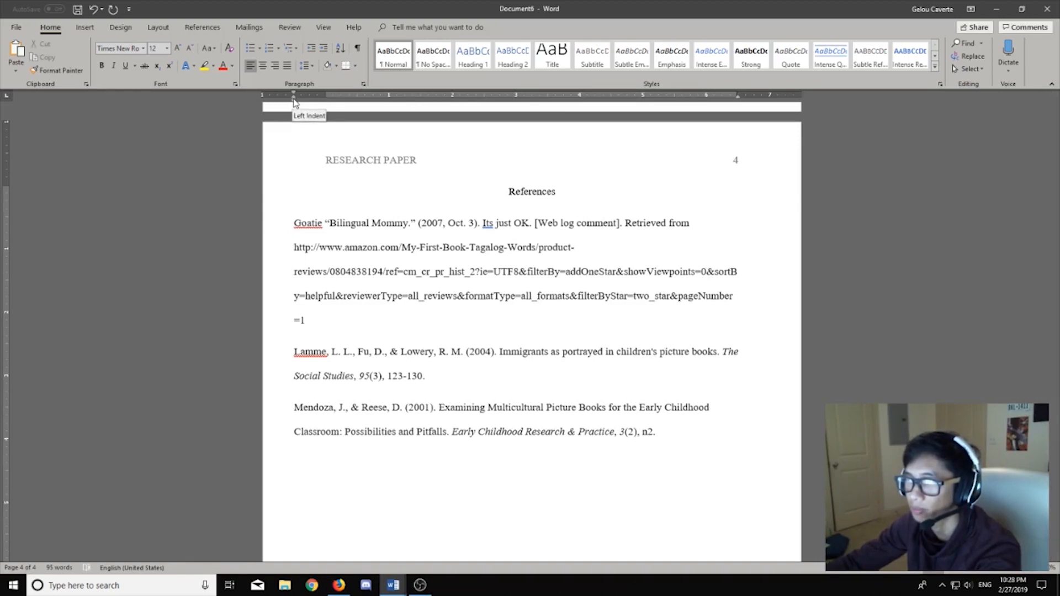
drag(293, 99, 325, 100)
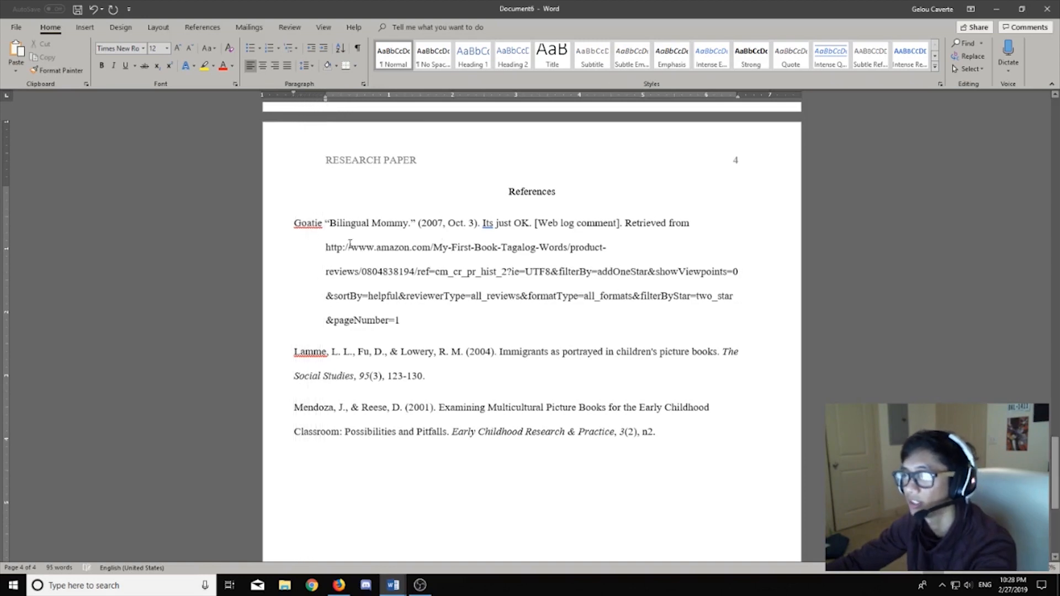
drag(326, 248, 296, 223)
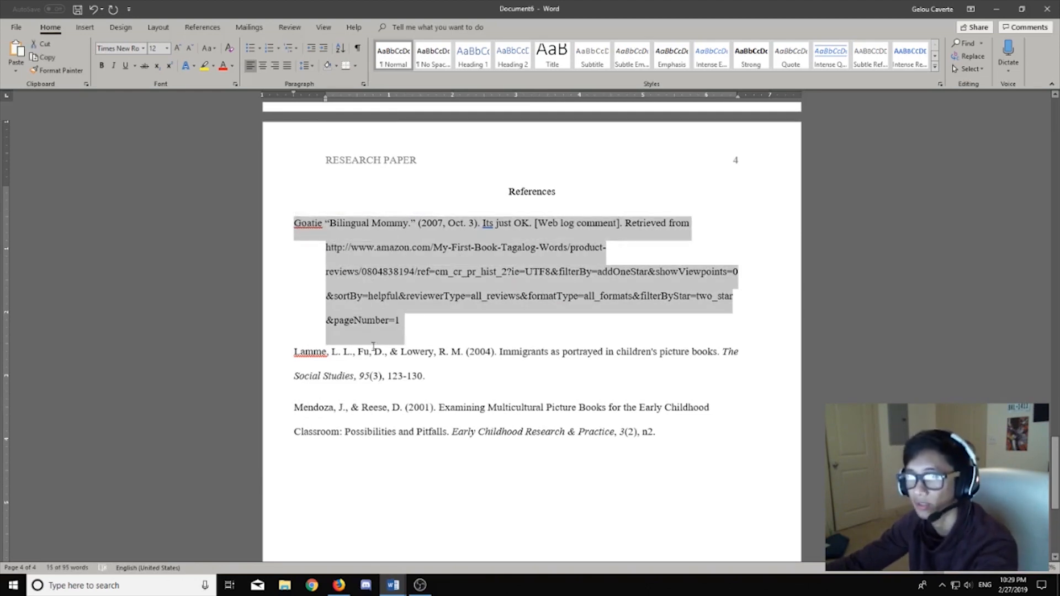
Step: Apply the same 0.5" hanging indent to the Lamme and Mendoza references, first lines at the margin
click(389, 352)
drag(294, 379, 402, 387)
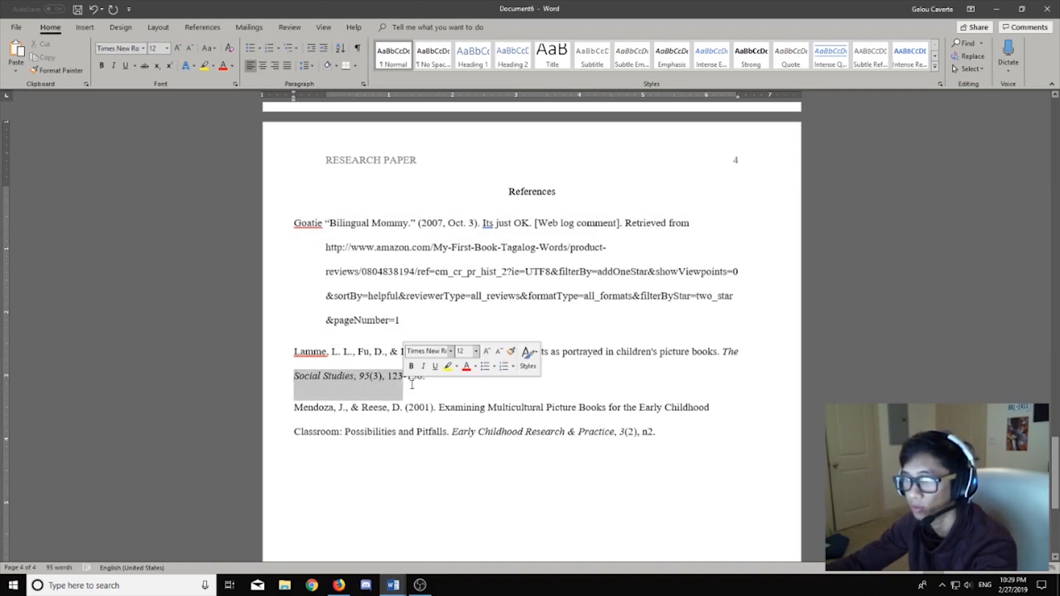
drag(294, 351, 423, 376)
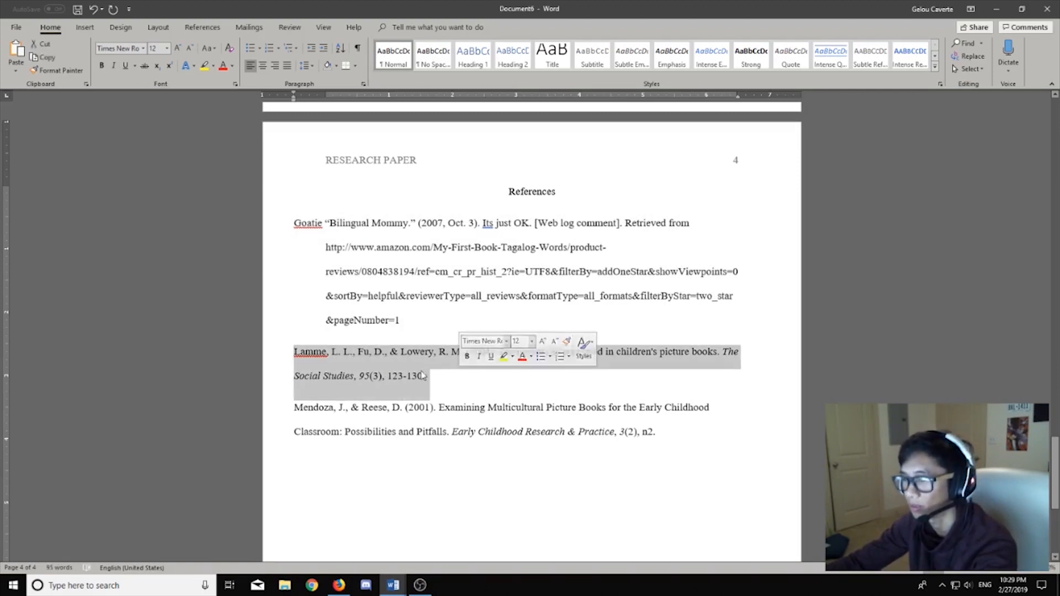
click(325, 376)
drag(296, 377, 429, 377)
click(294, 377)
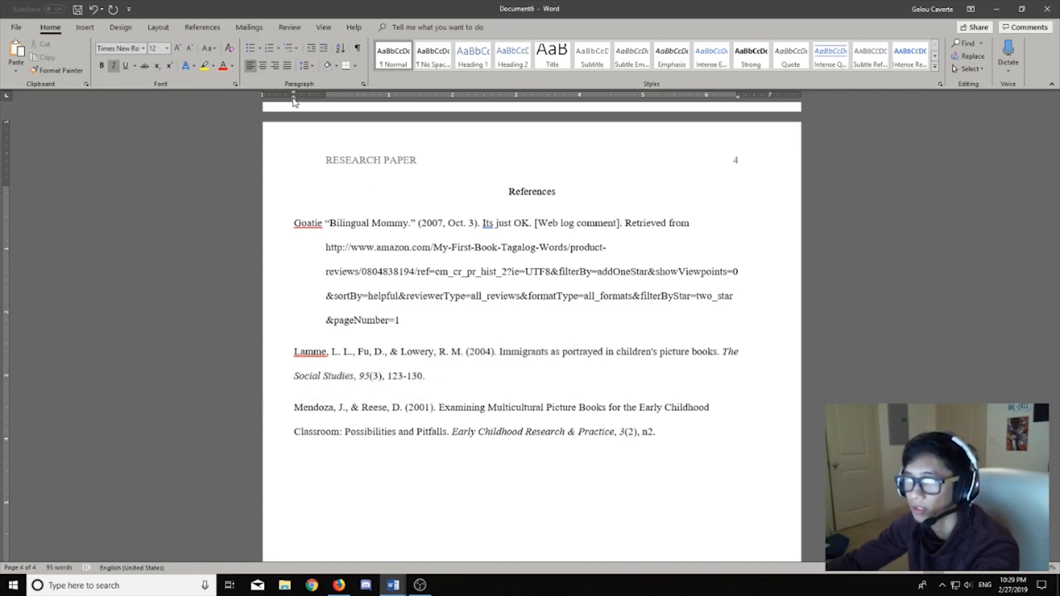
drag(293, 99, 325, 106)
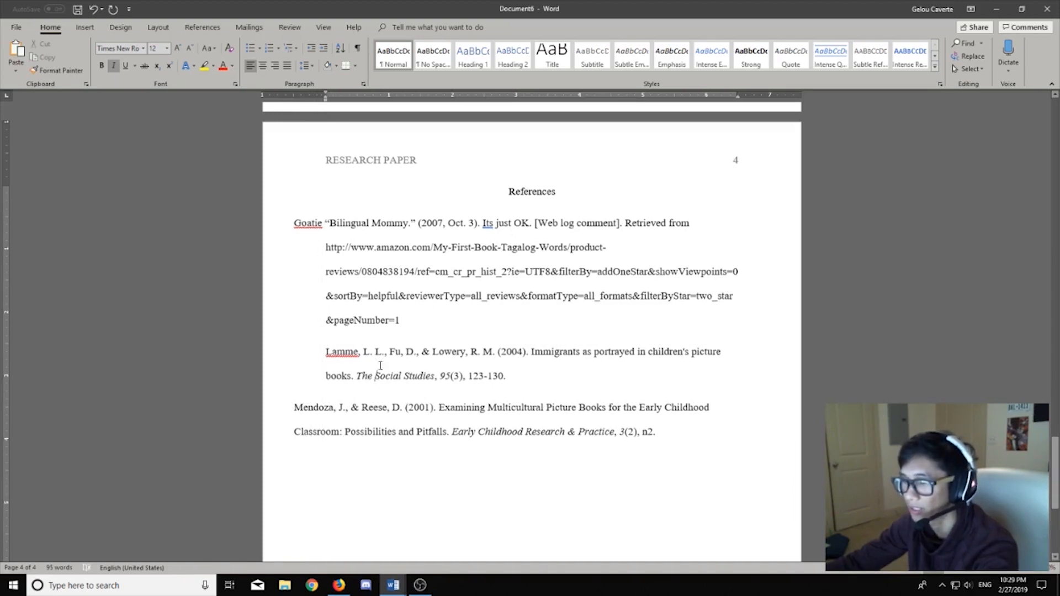
click(327, 352)
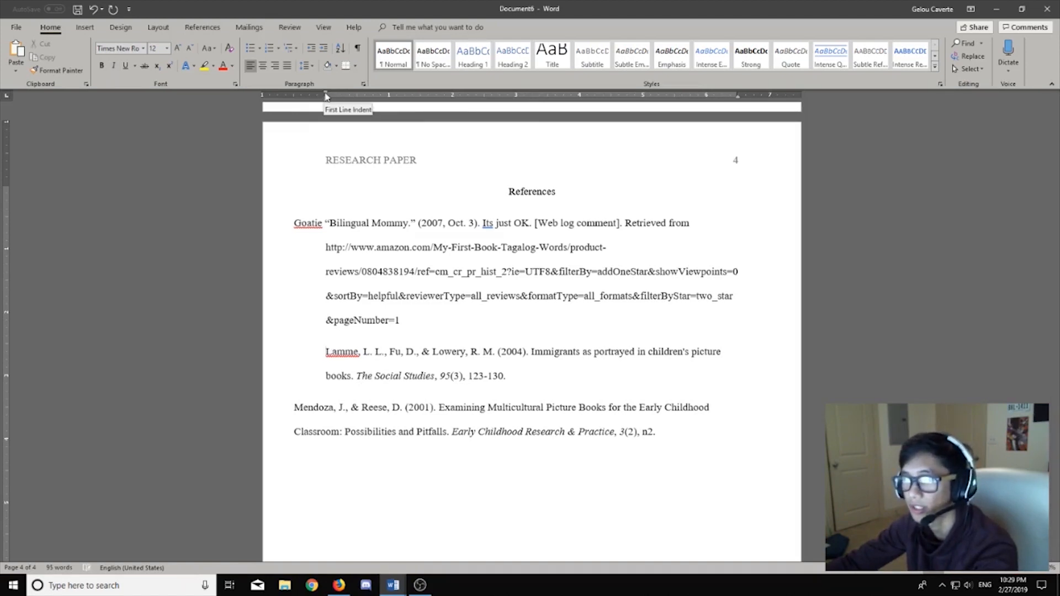
drag(326, 97, 295, 98)
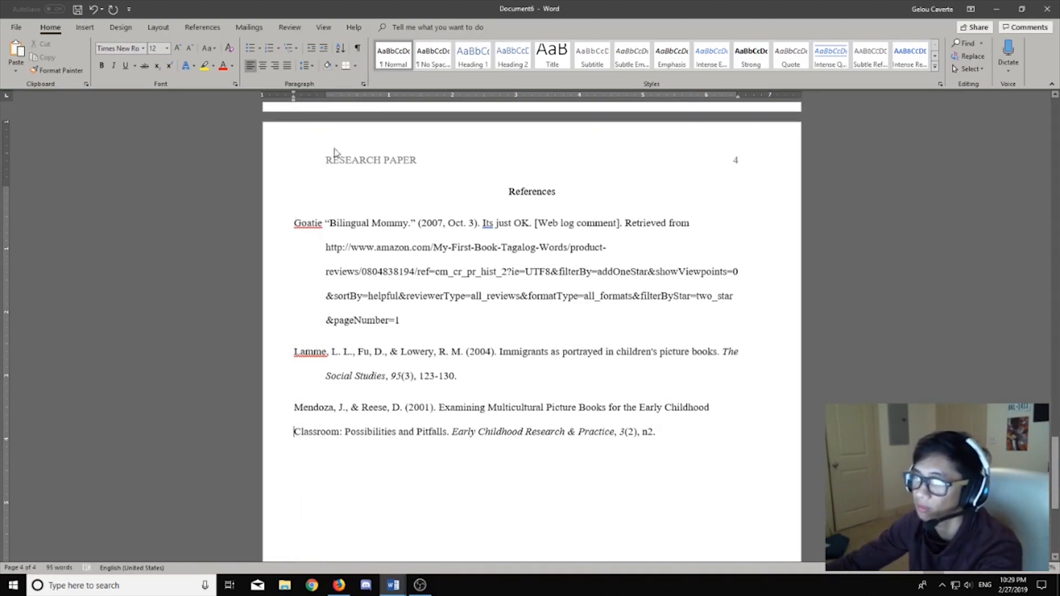
drag(295, 98, 325, 99)
scroll(501, 367, down, 4)
scroll(502, 367, up, 5)
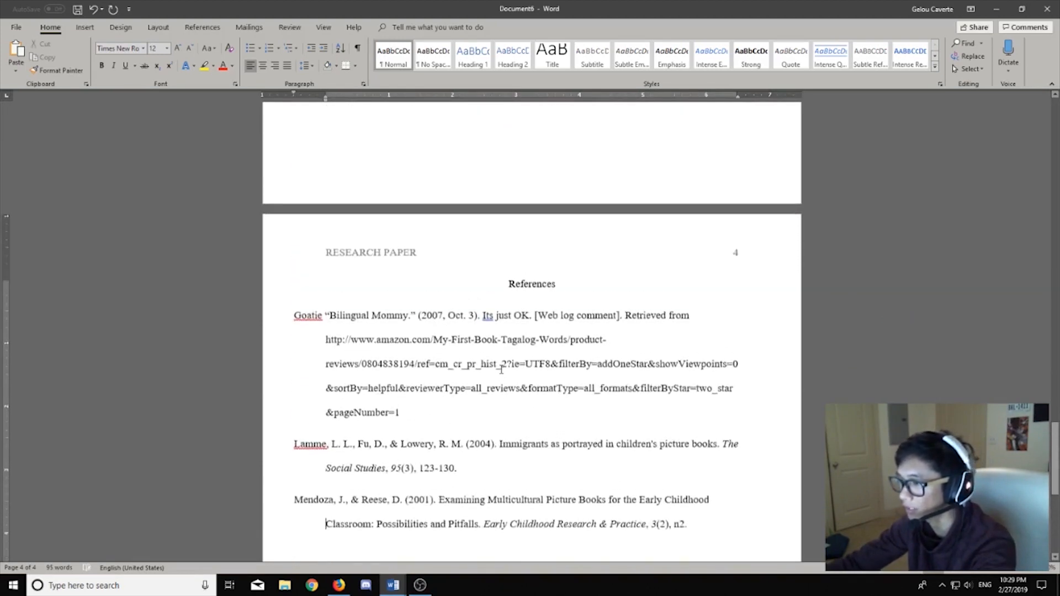
ctrl+scroll(502, 369, down, 3)
scroll(501, 369, down, 4)
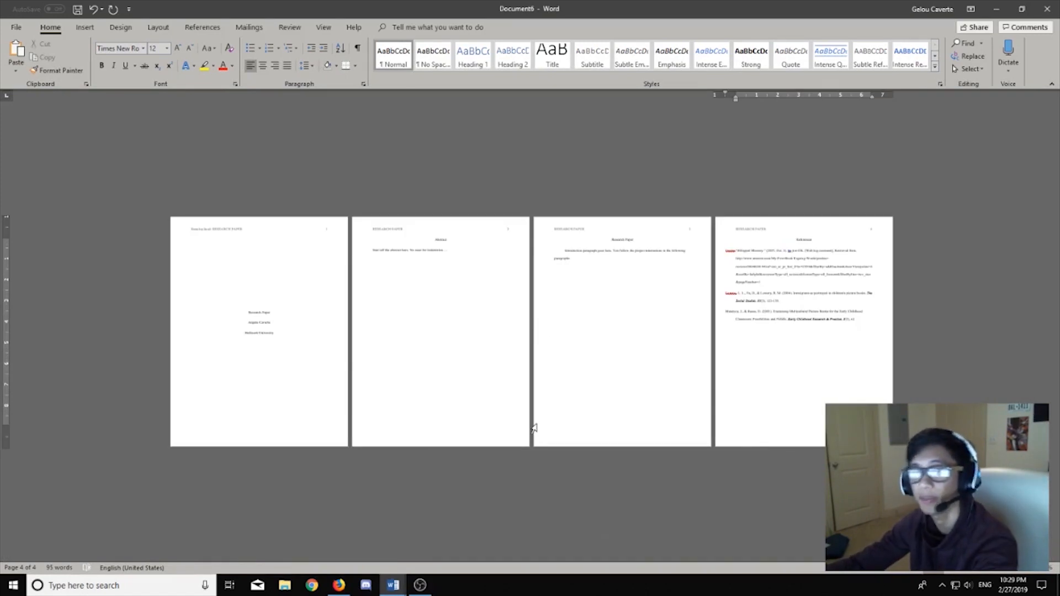
ctrl+scroll(664, 442, up, 2)
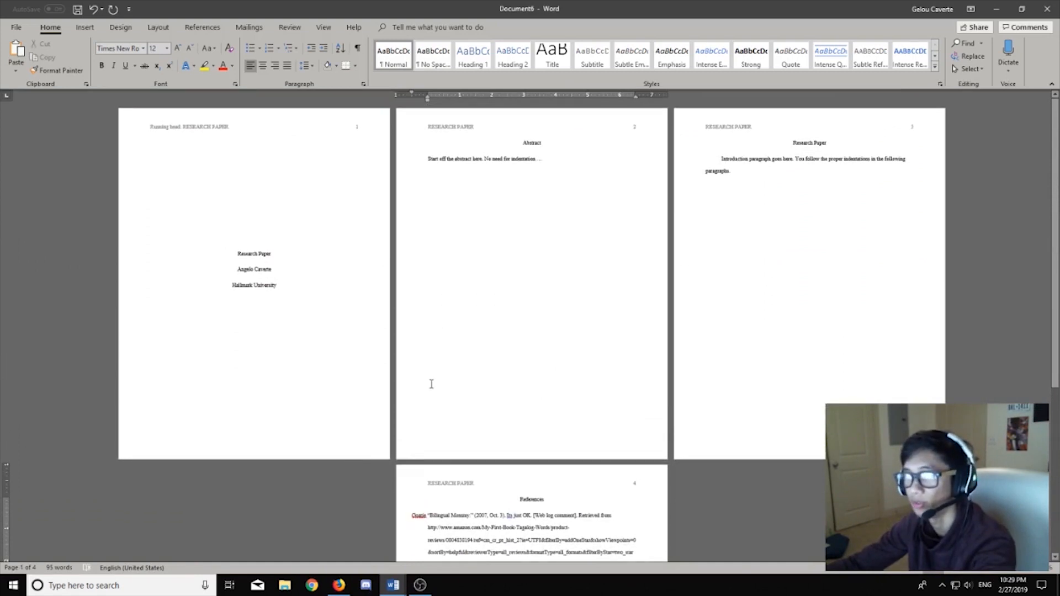
ctrl+scroll(382, 301, up, 1)
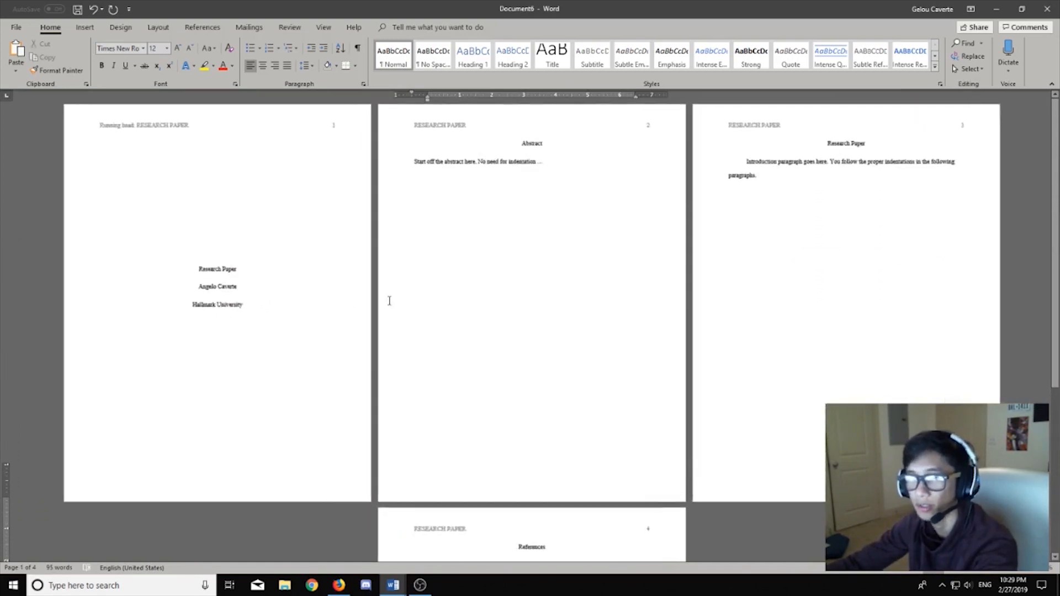
ctrl+scroll(383, 303, up, 1)
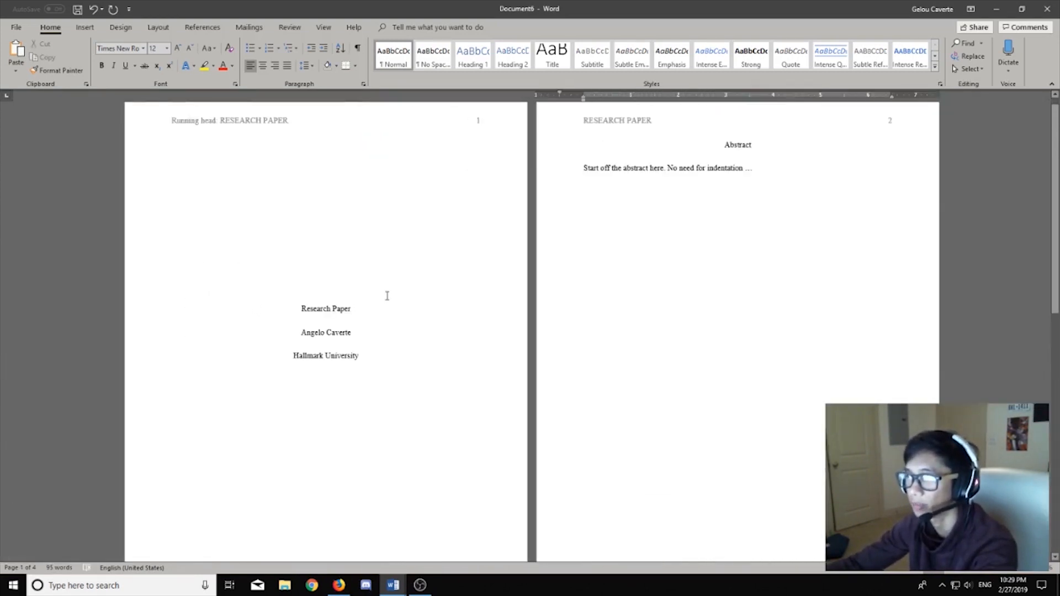
ctrl+scroll(387, 295, up, 1)
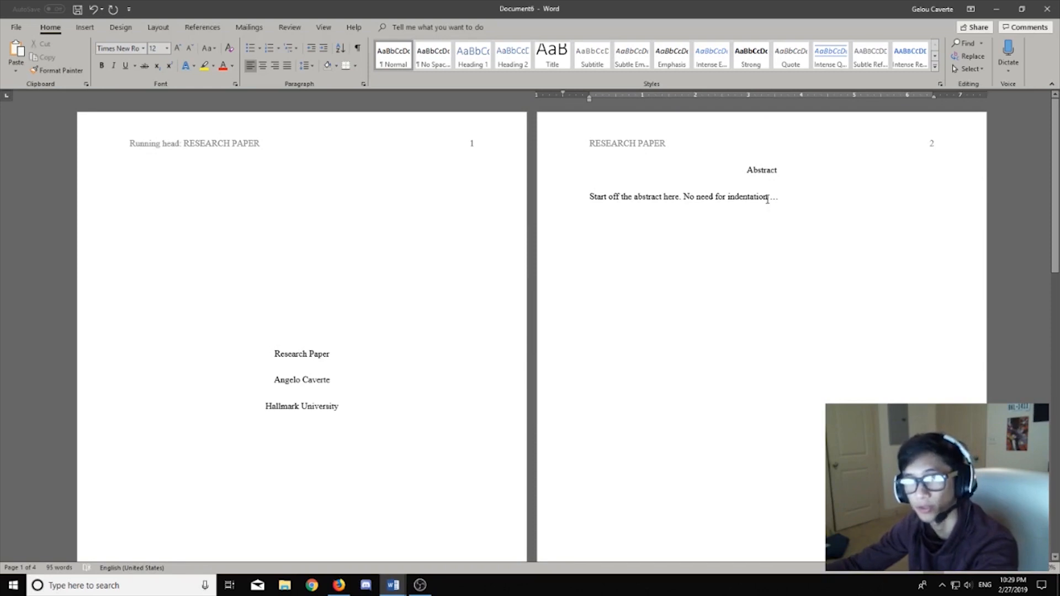
drag(804, 199, 589, 156)
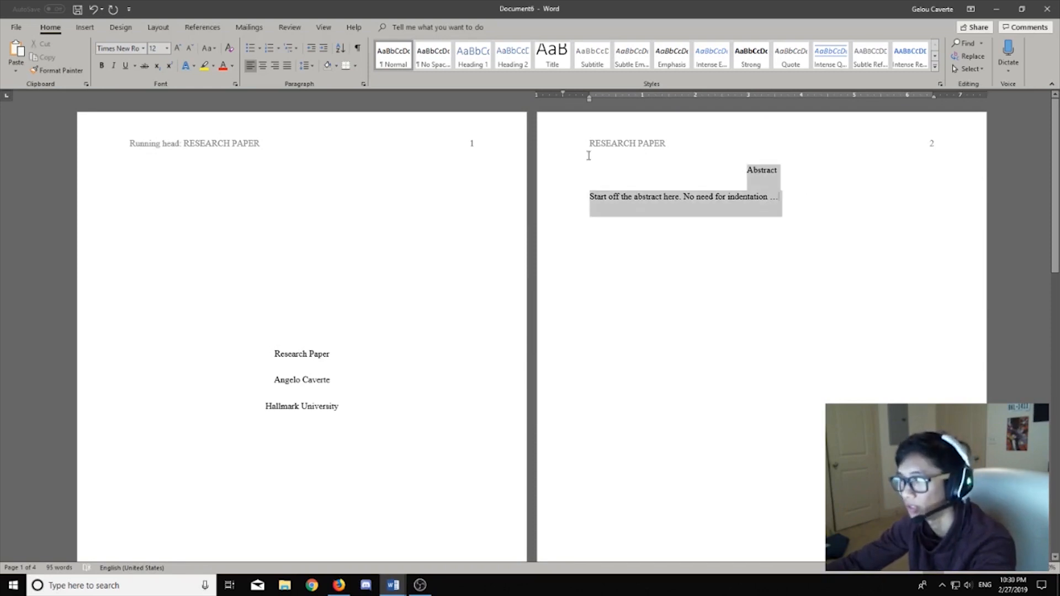
click(711, 255)
scroll(670, 307, down, 10)
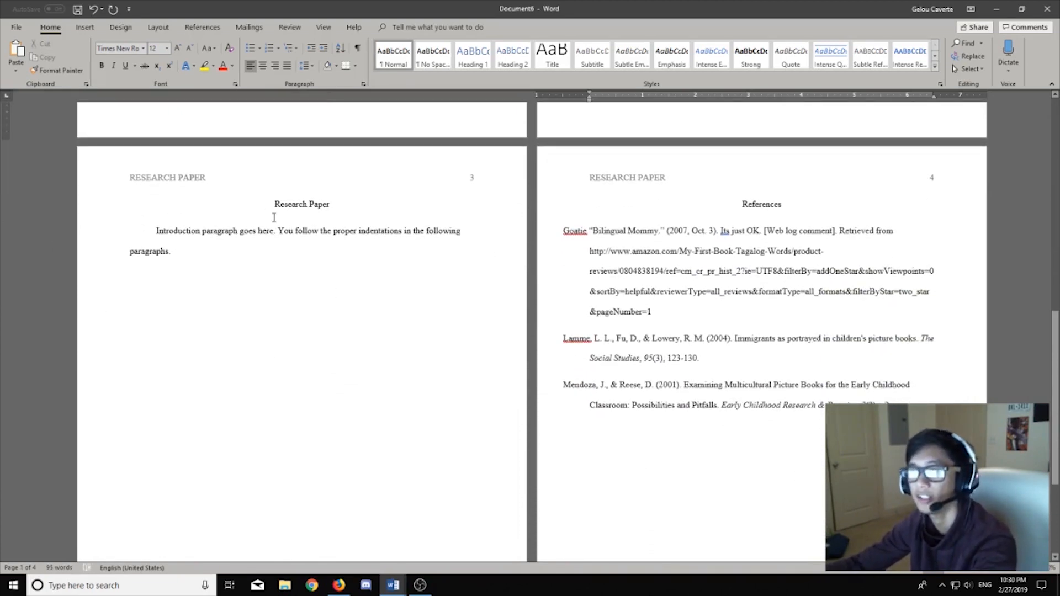
scroll(259, 219, up, 3)
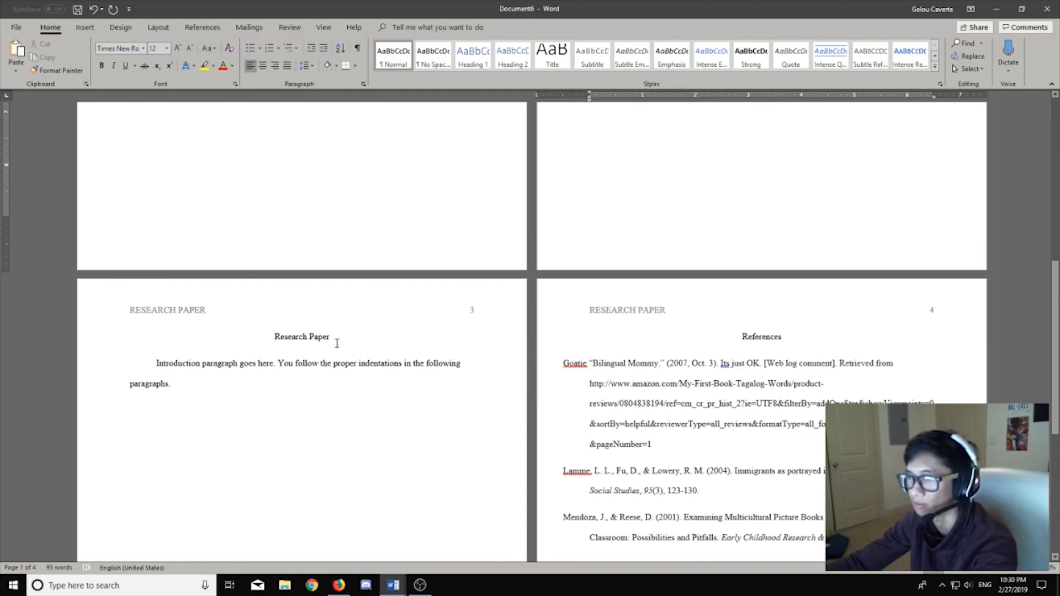
drag(337, 342, 266, 338)
drag(737, 338, 755, 339)
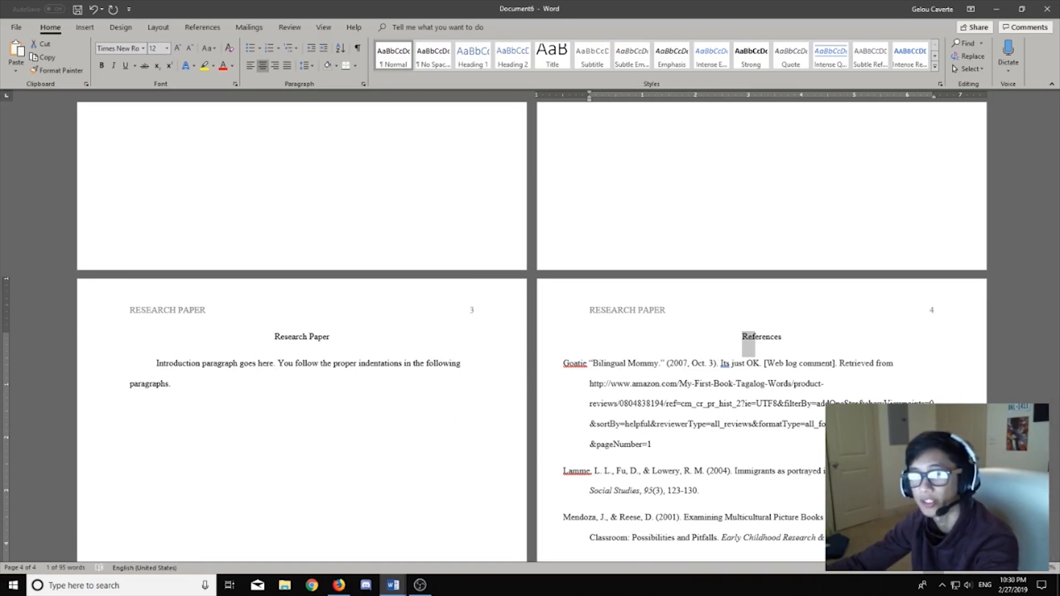
scroll(194, 352, down, 3)
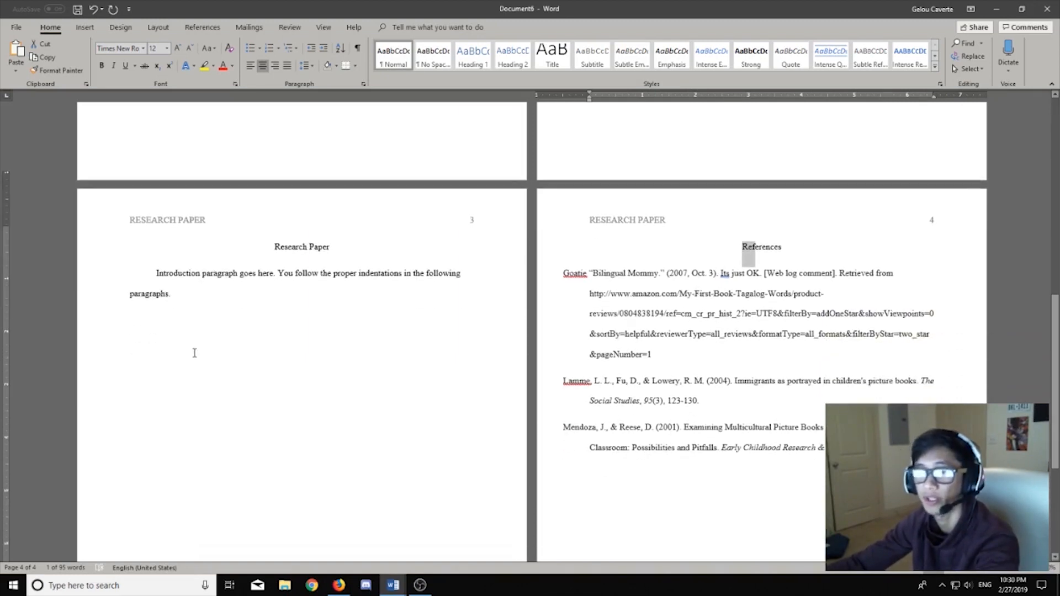